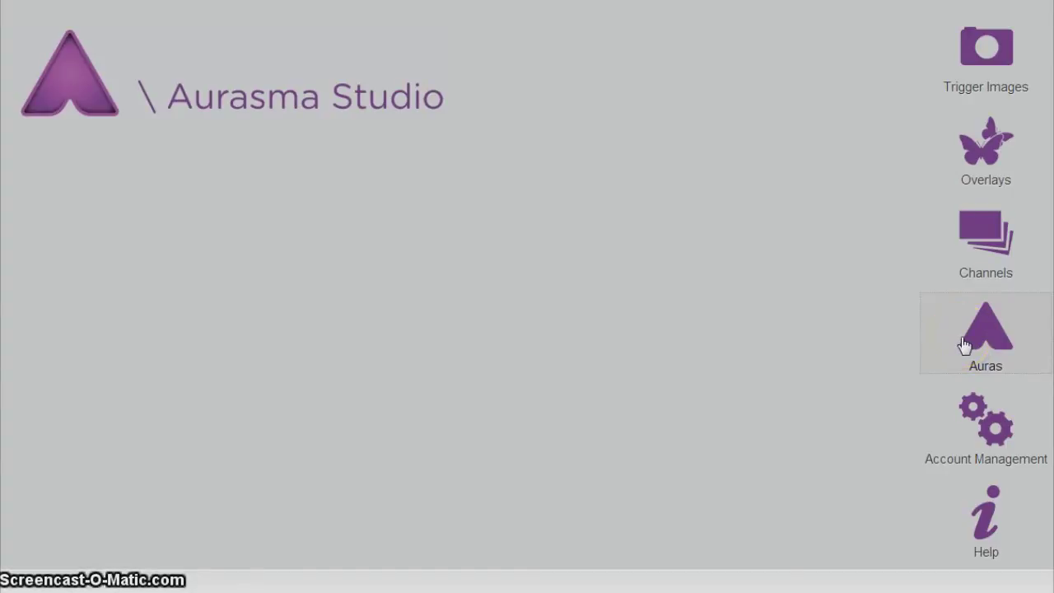
Open the Trigger Images library and add a new trigger image named 'Test'
left_click(981, 51)
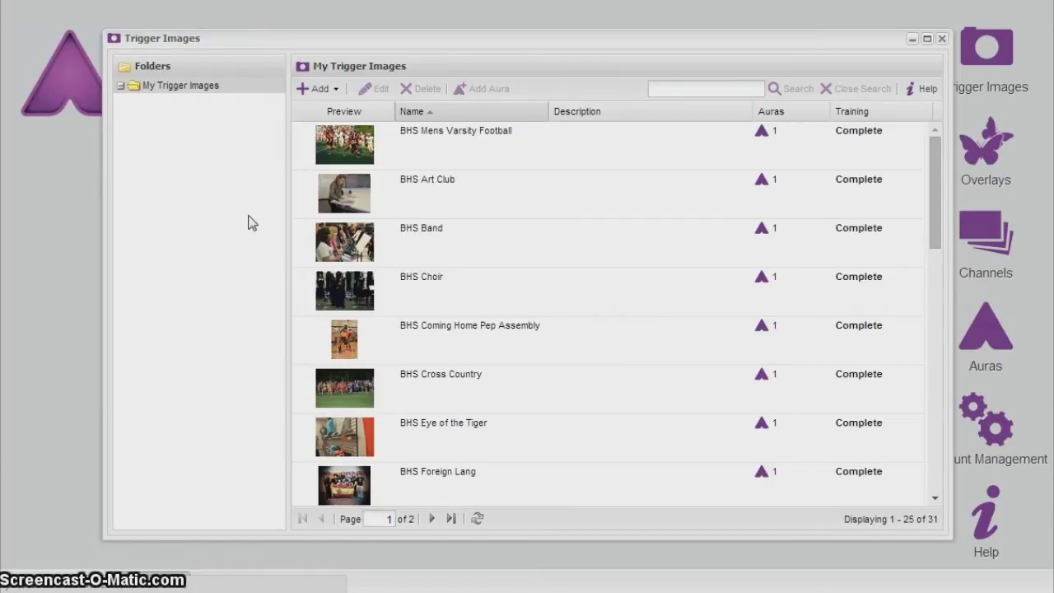
left_click(285, 172)
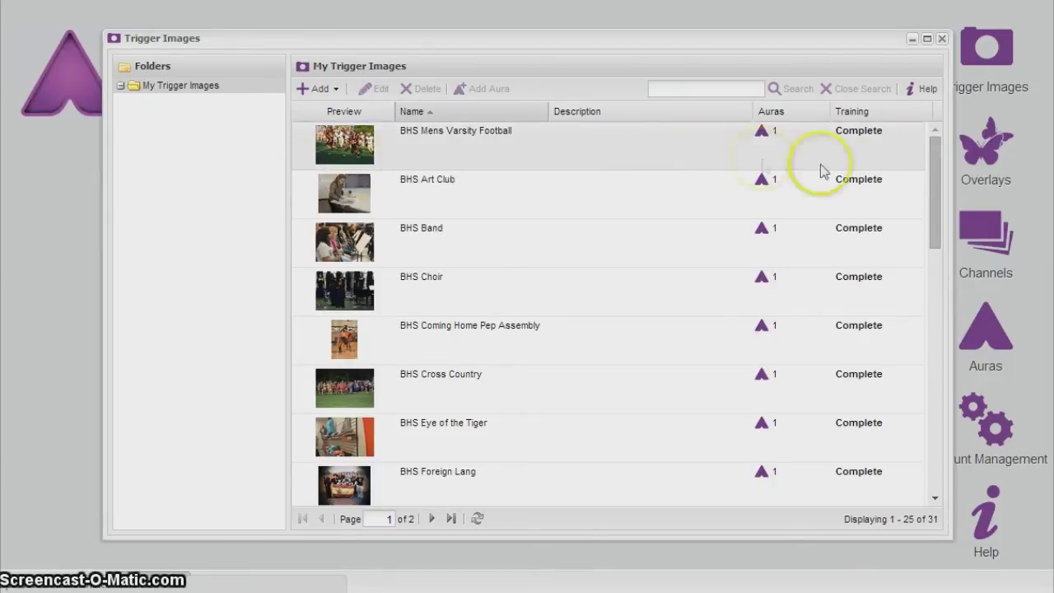
left_click(313, 88)
left_click(381, 87)
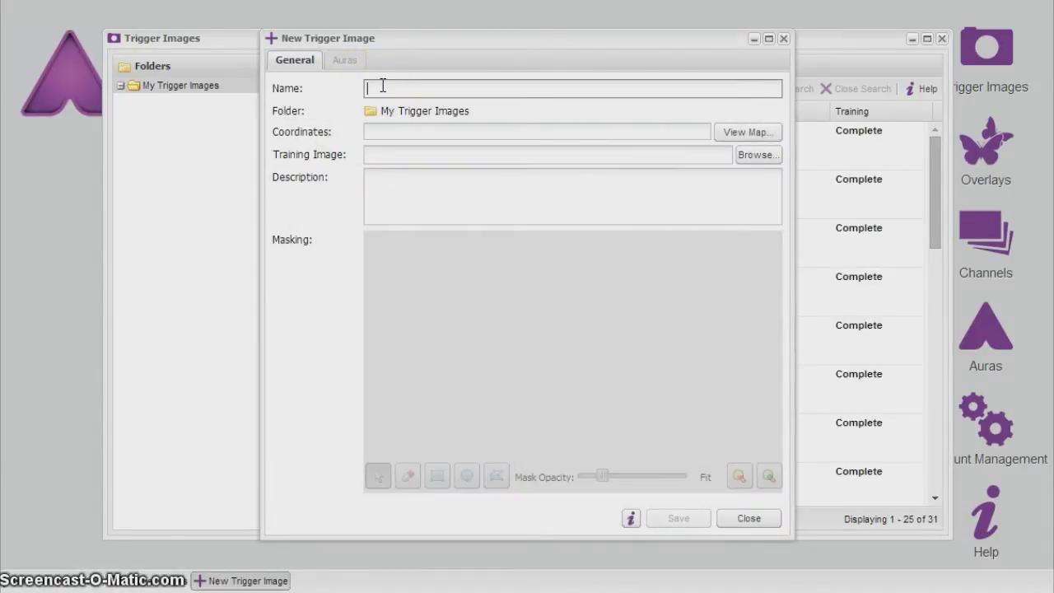
type("Test")
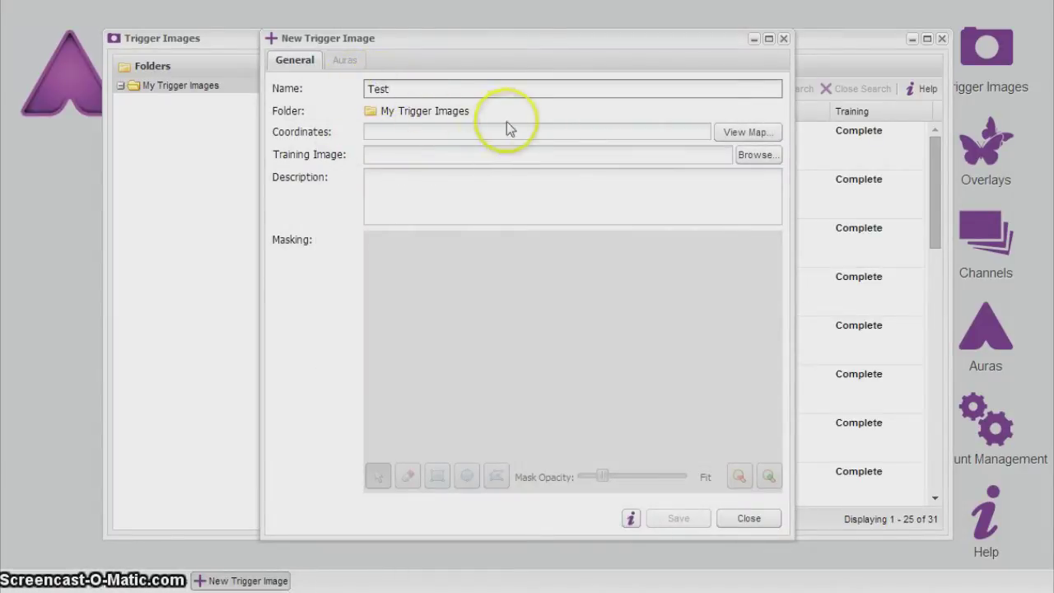
left_click(520, 132)
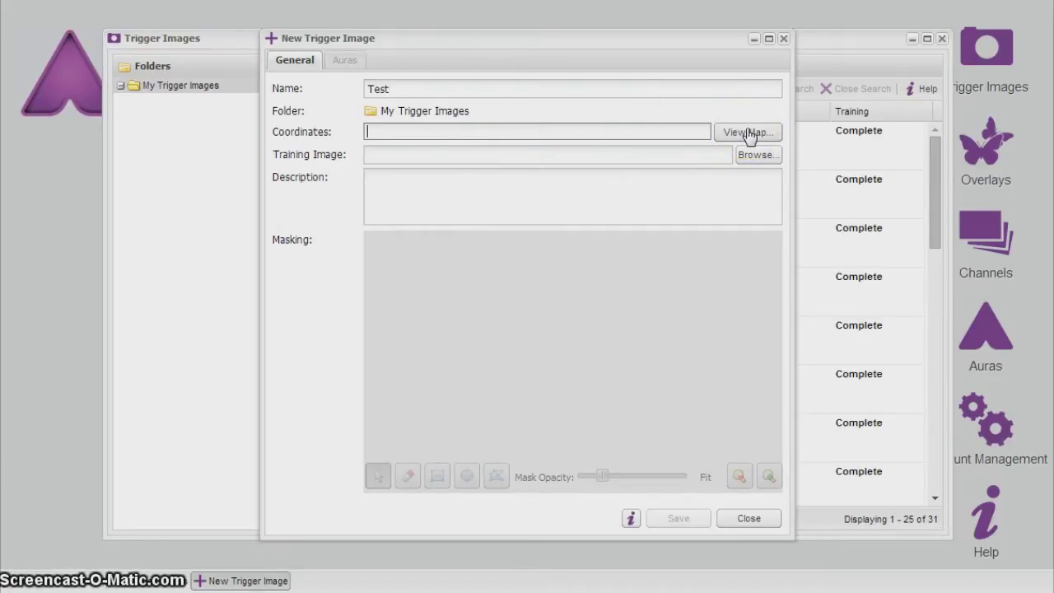
left_click(710, 150)
left_click(746, 156)
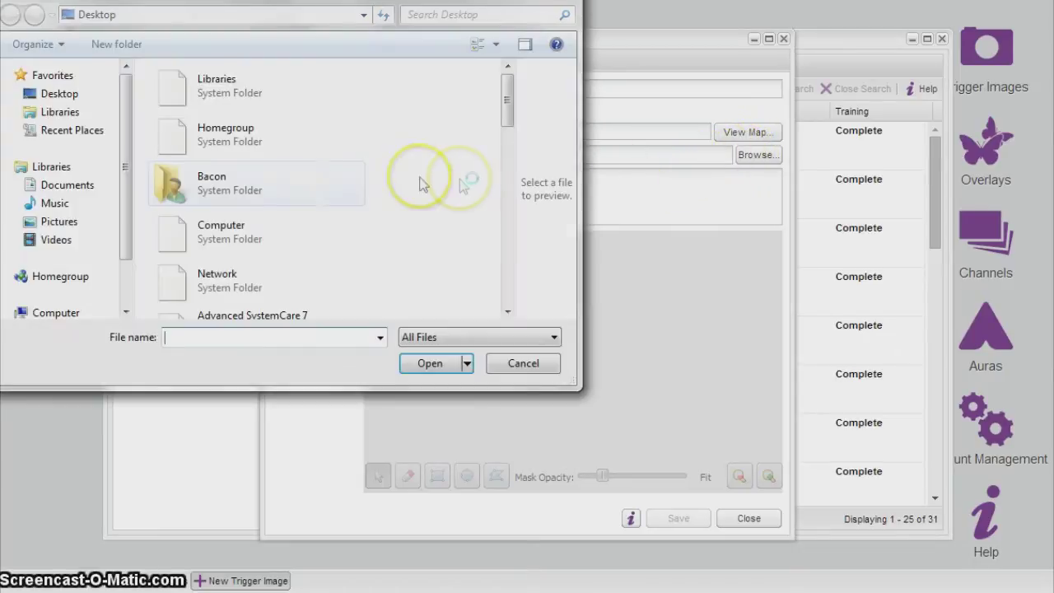
left_click(66, 224)
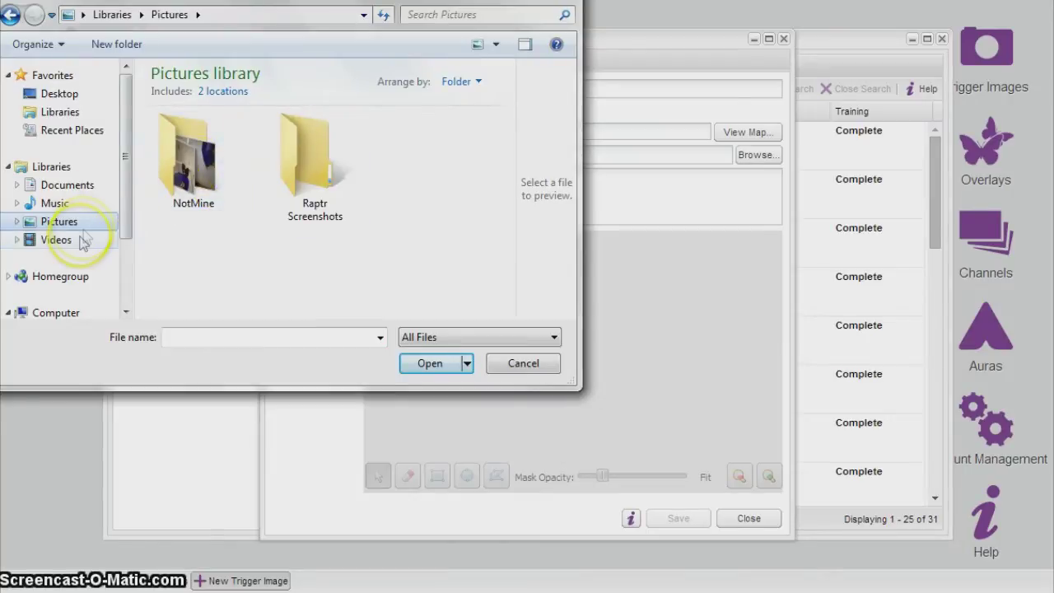
left_click(74, 186)
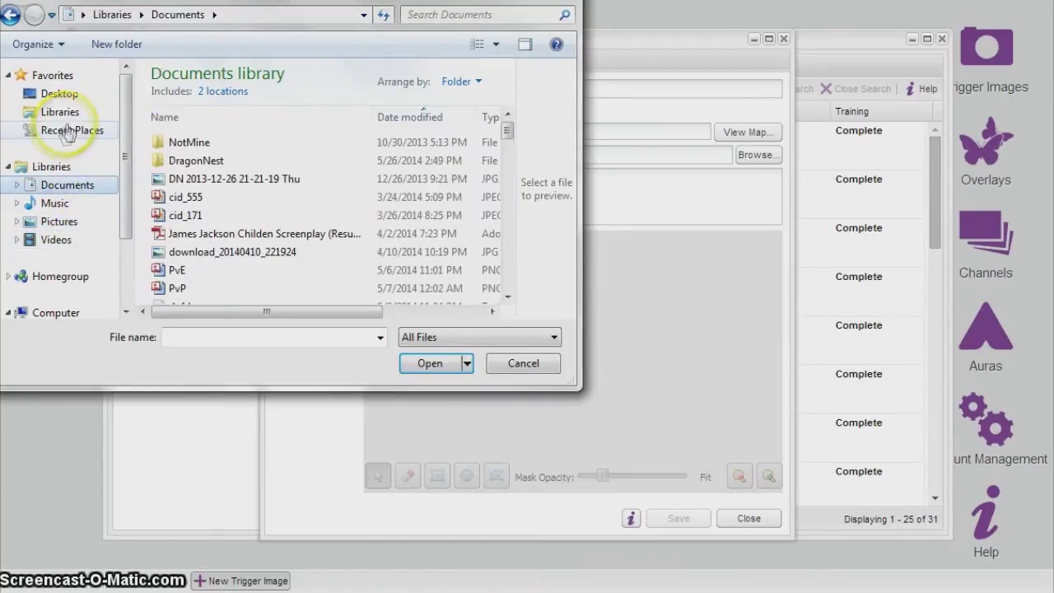
left_click(164, 178)
left_click(429, 363)
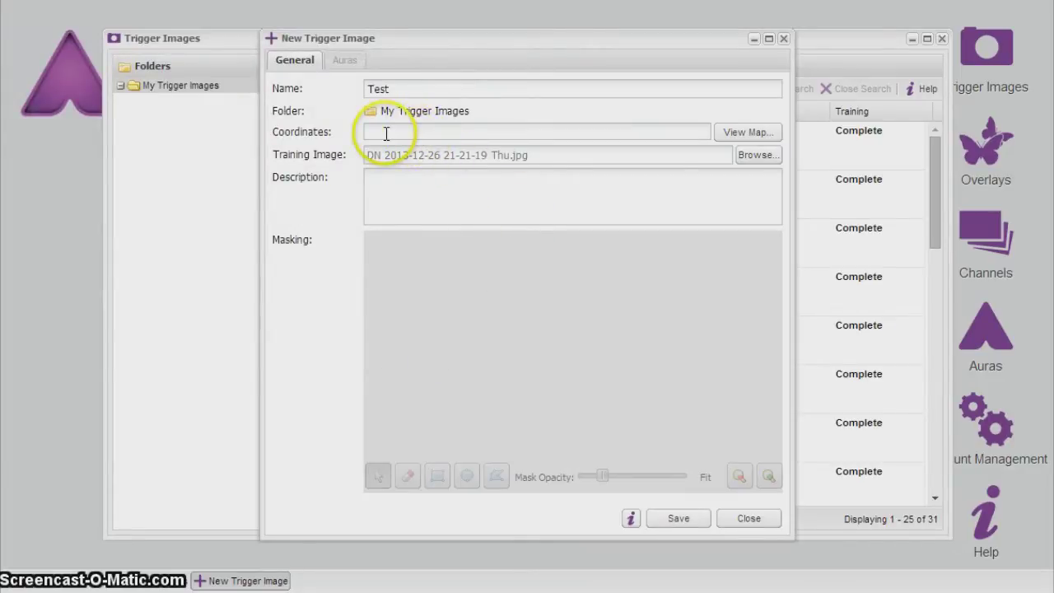
left_click(672, 519)
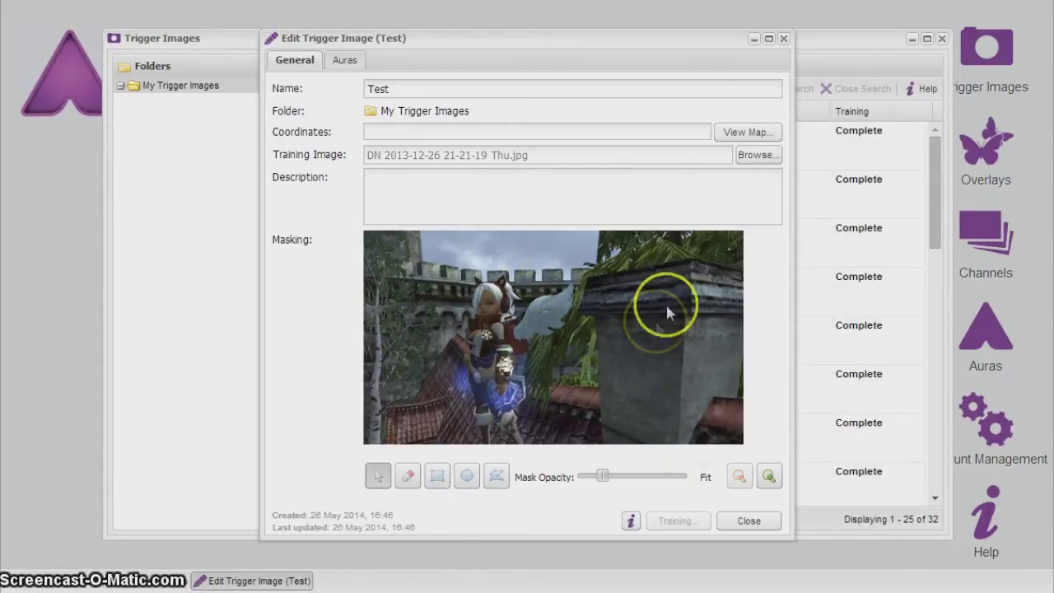
left_click(747, 521)
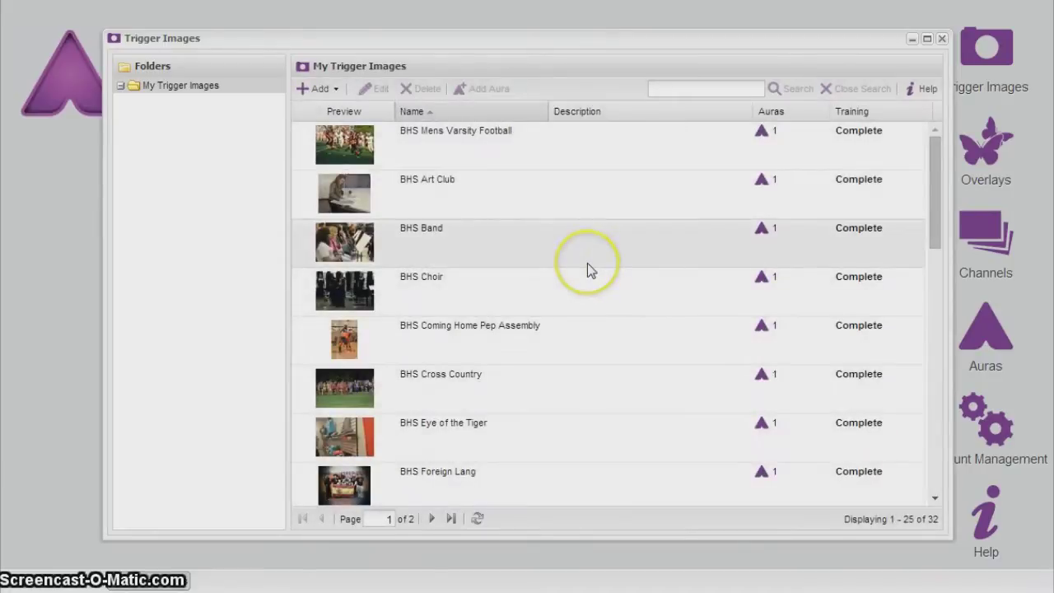
Go to the second page of trigger images and open, then close, the Test entry
scroll(586, 268, "down", 10)
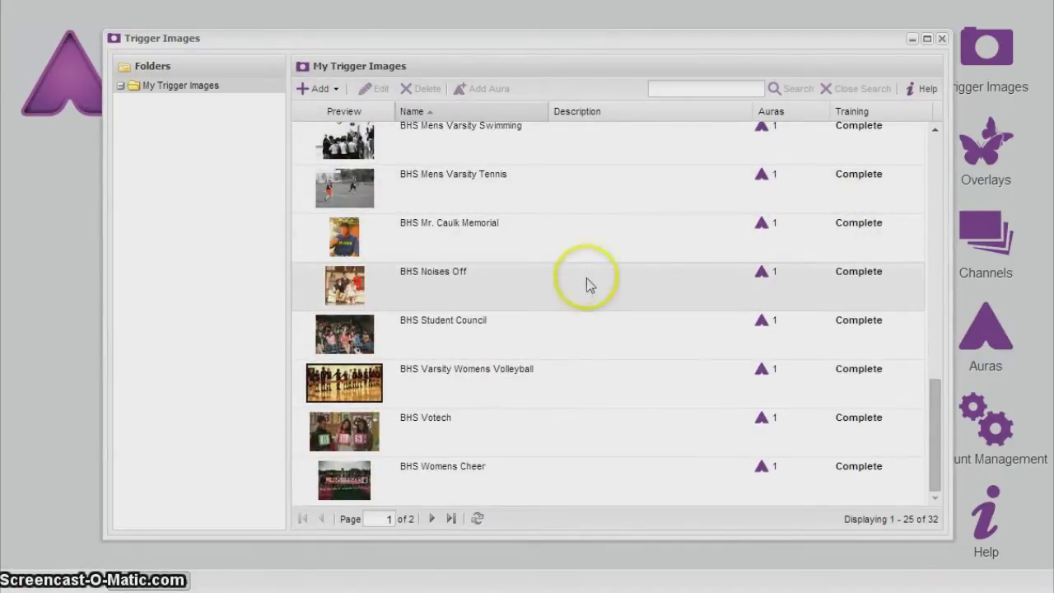
scroll(586, 277, "up", 10)
scroll(580, 278, "down", 10)
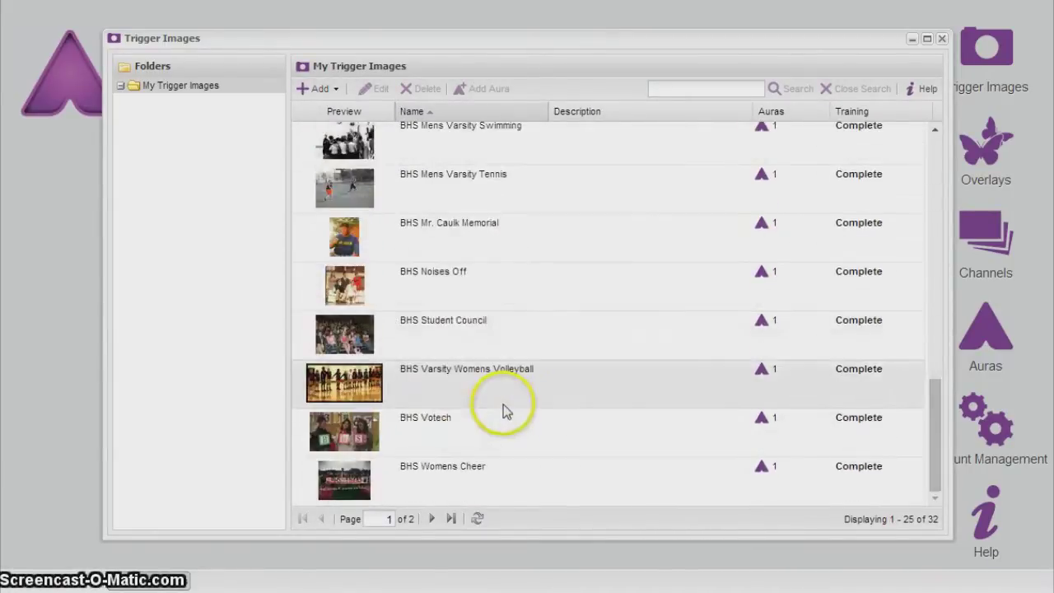
scroll(494, 405, "up", 10)
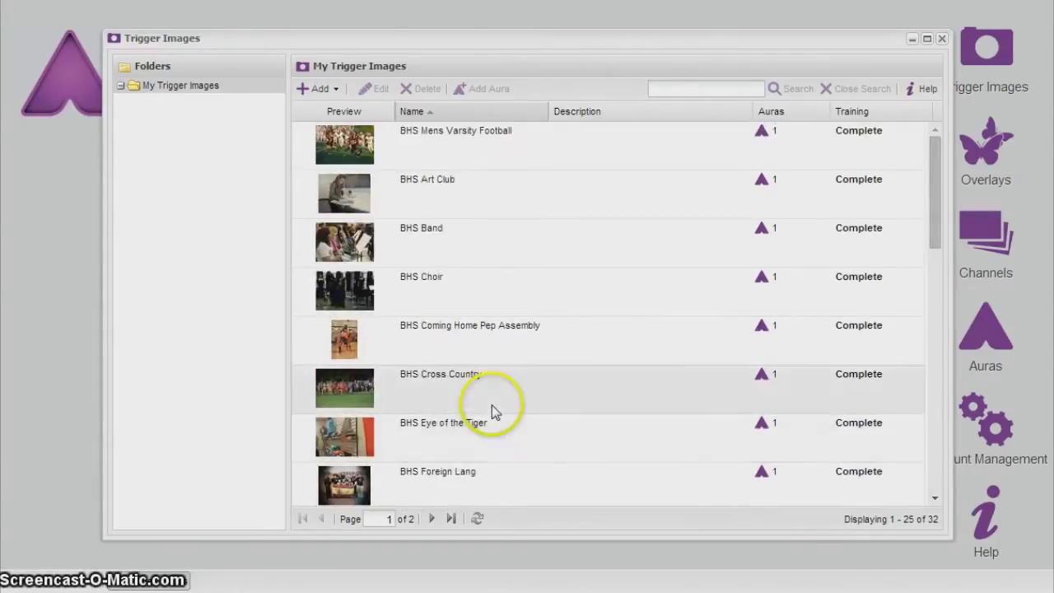
scroll(496, 262, "down", 10)
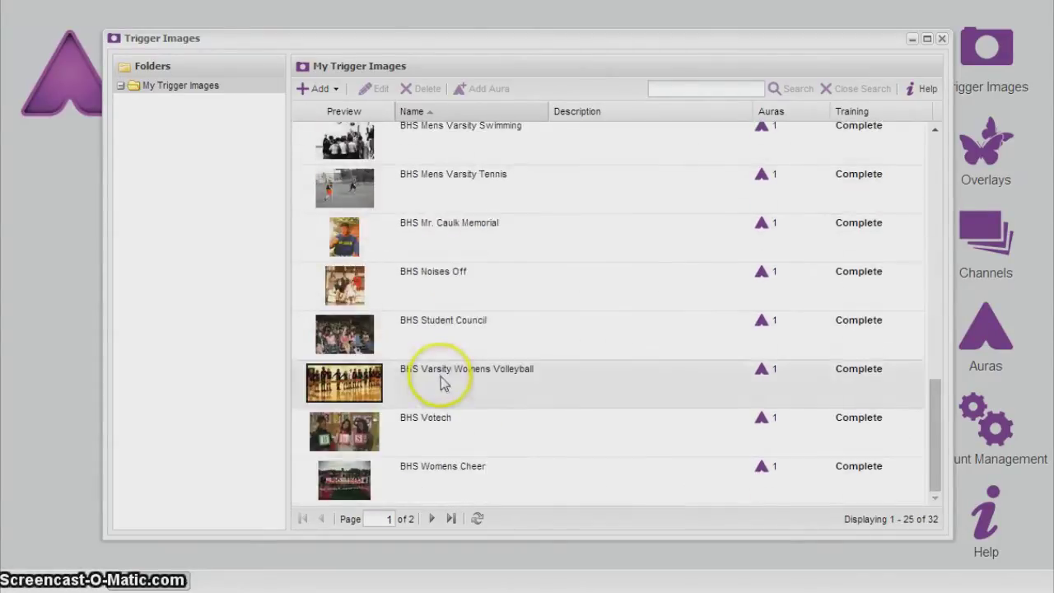
left_click(433, 518)
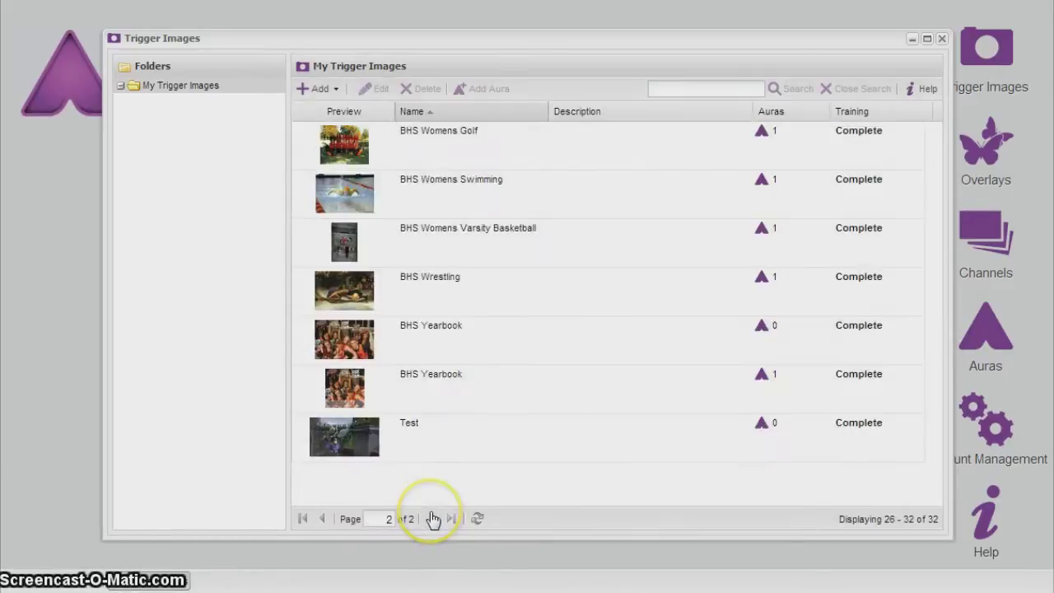
double_click(444, 436)
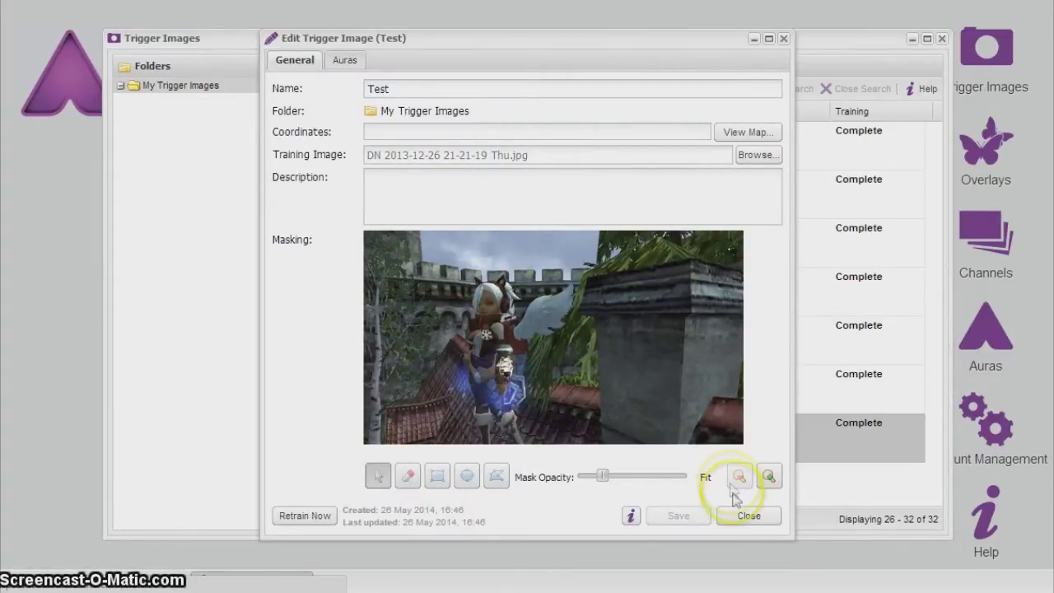
left_click(748, 515)
Delete the Test trigger image and return to the first page
right_click(708, 449)
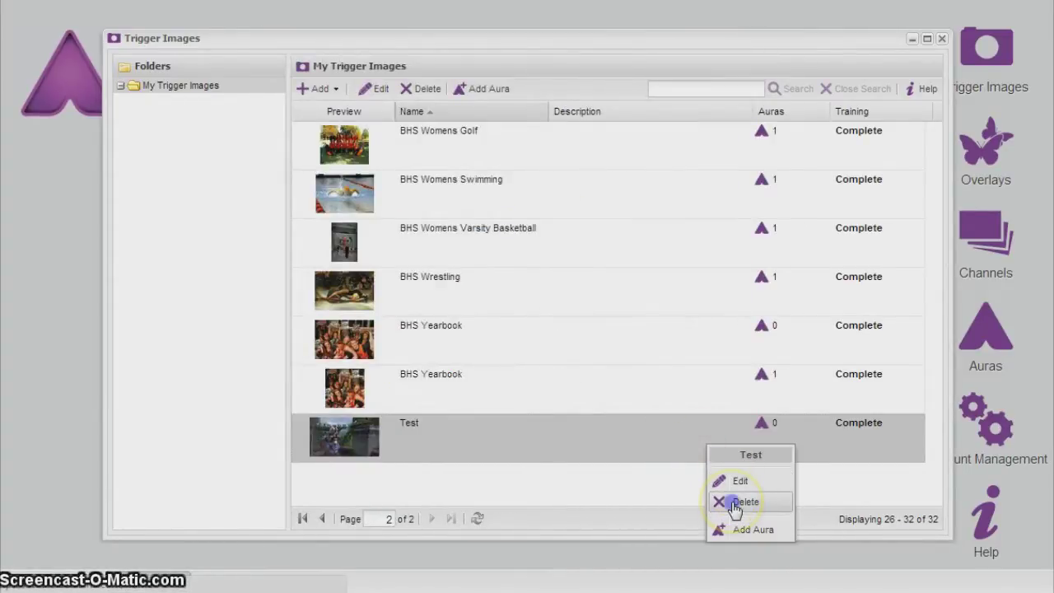
left_click(733, 499)
left_click(492, 324)
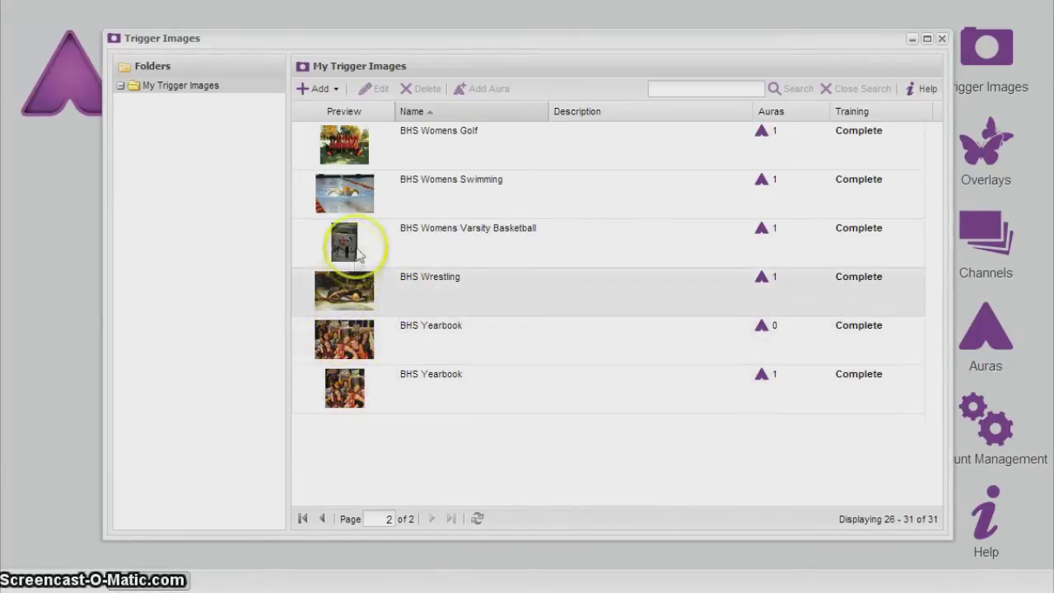
left_click(322, 518)
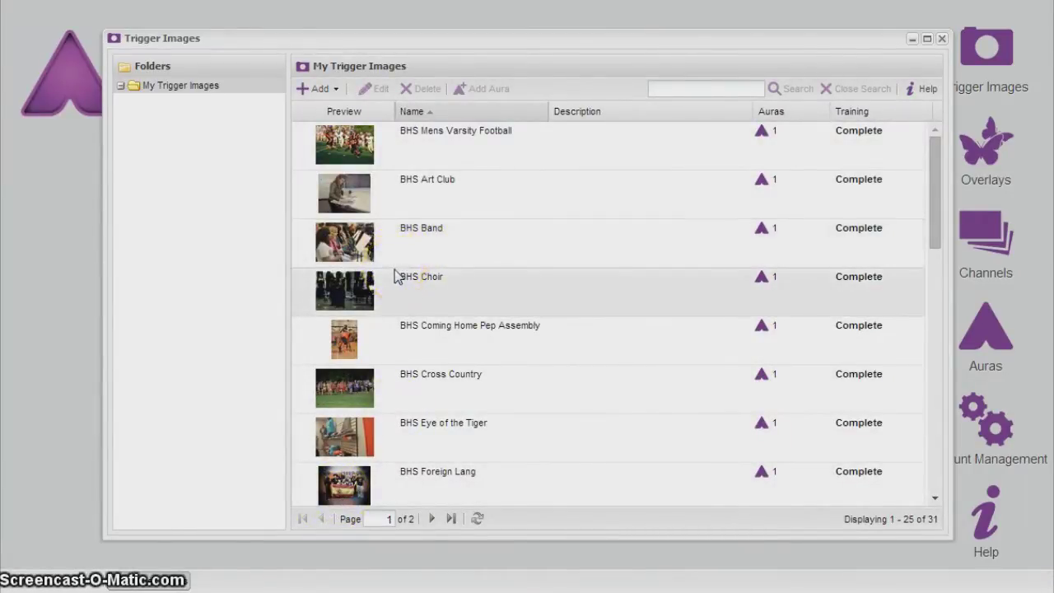
Select BHS Eye of the Tiger, Homecoming Queen and Homecoming Game, then open BHS Art Club
left_click(399, 277)
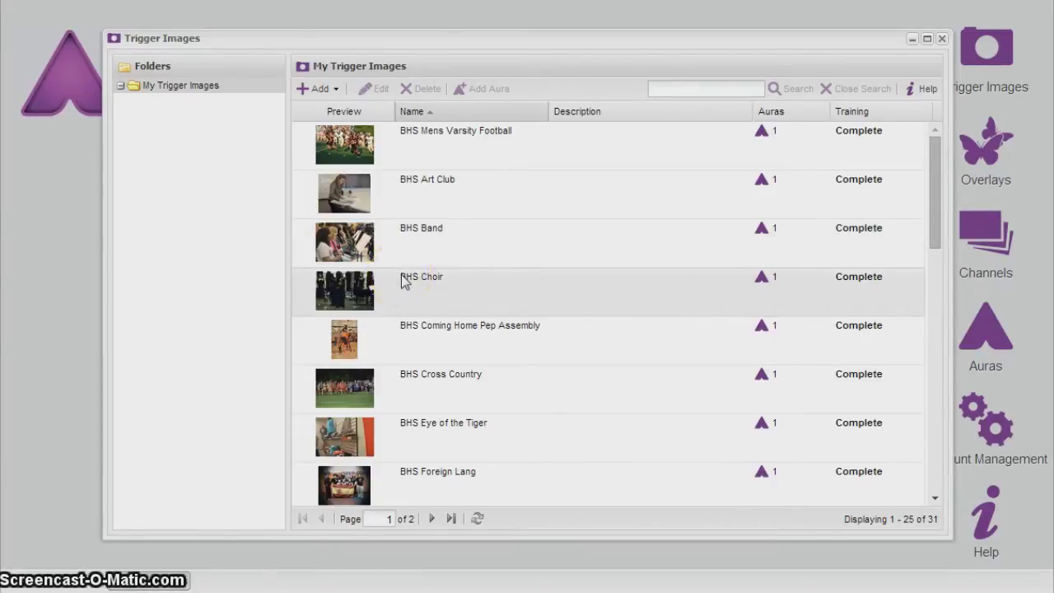
left_click_drag(402, 280, 356, 453)
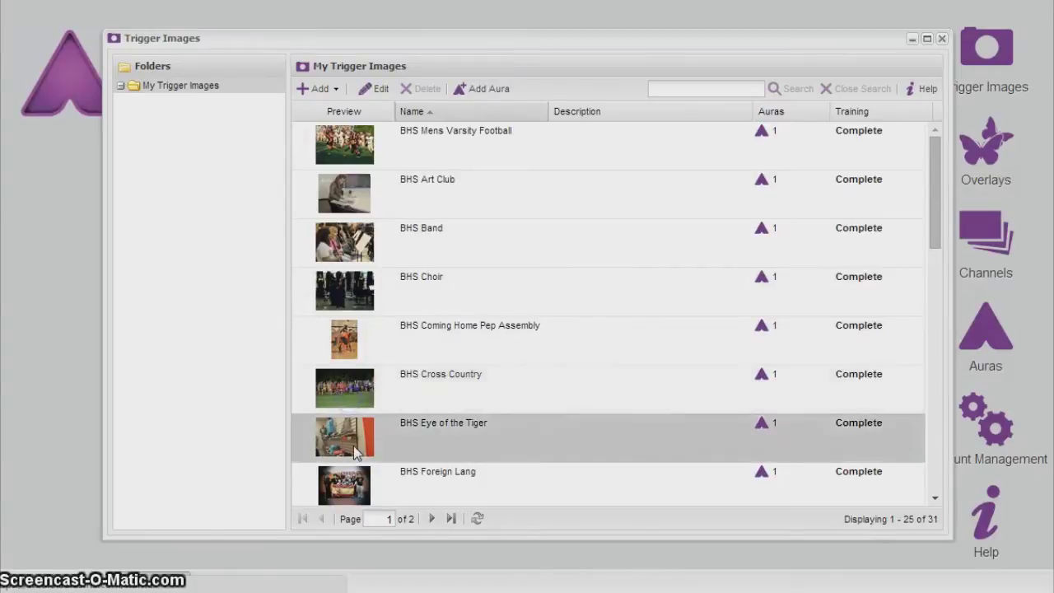
scroll(356, 453, "down", 3)
left_click(348, 416)
left_click(354, 311)
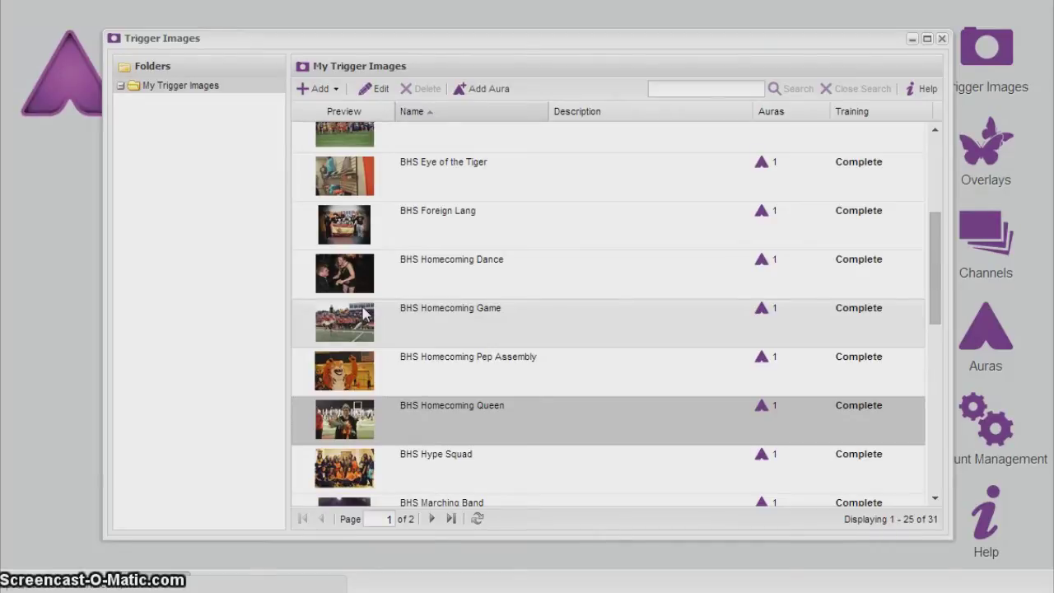
scroll(395, 235, "up", 3)
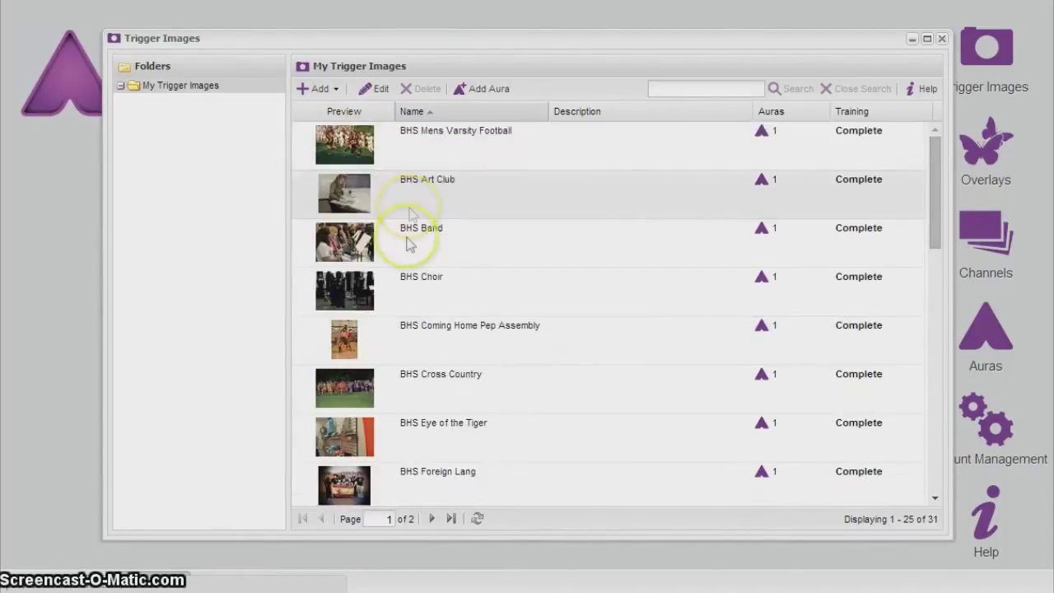
left_click(352, 193)
left_click(352, 177)
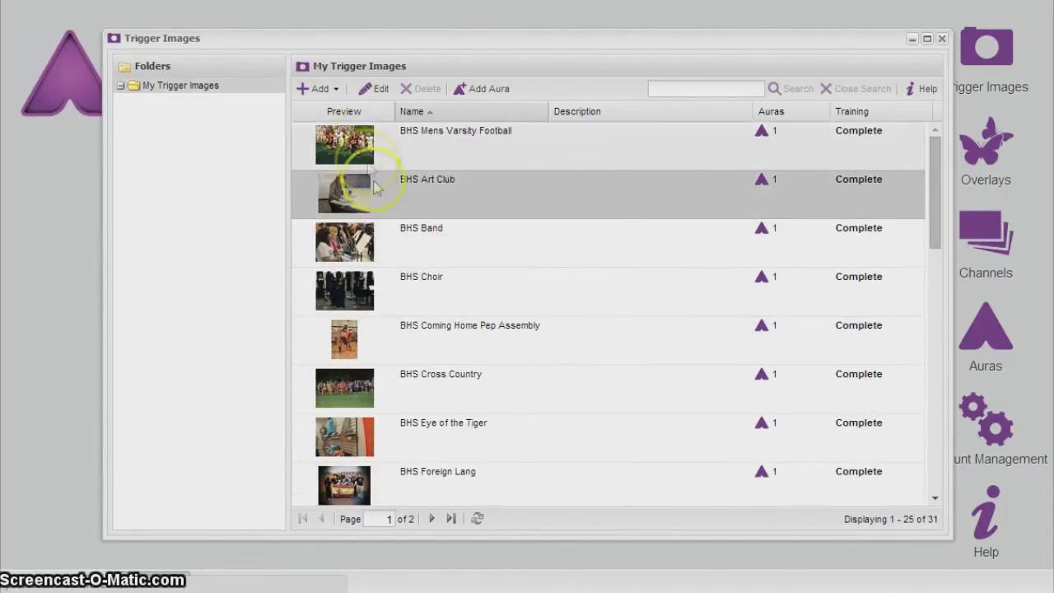
double_click(345, 203)
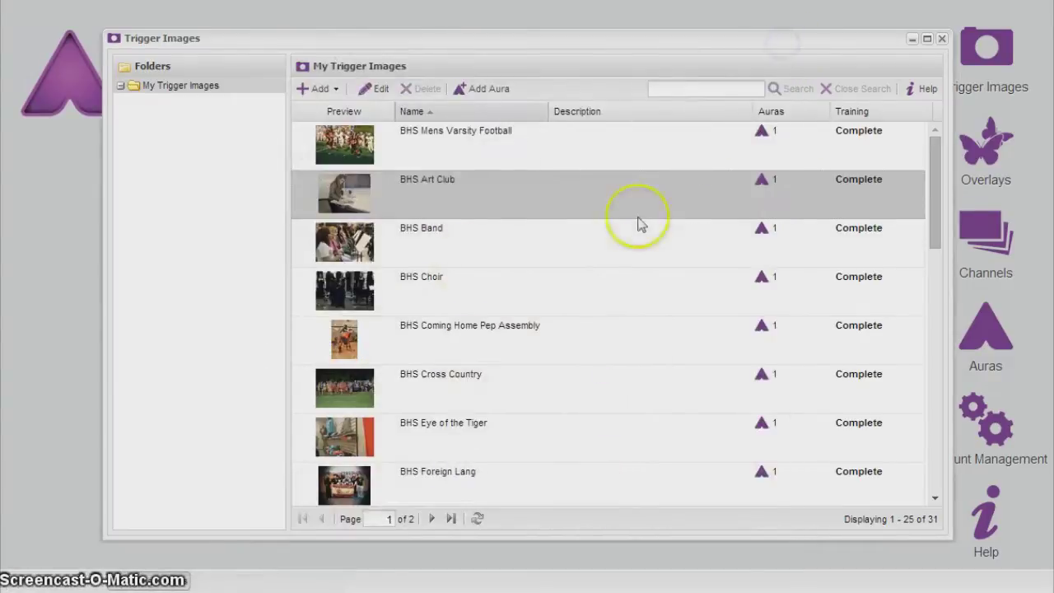
Scroll the trigger image list and open BHS Media Productions for editing
scroll(493, 272, "down", 5)
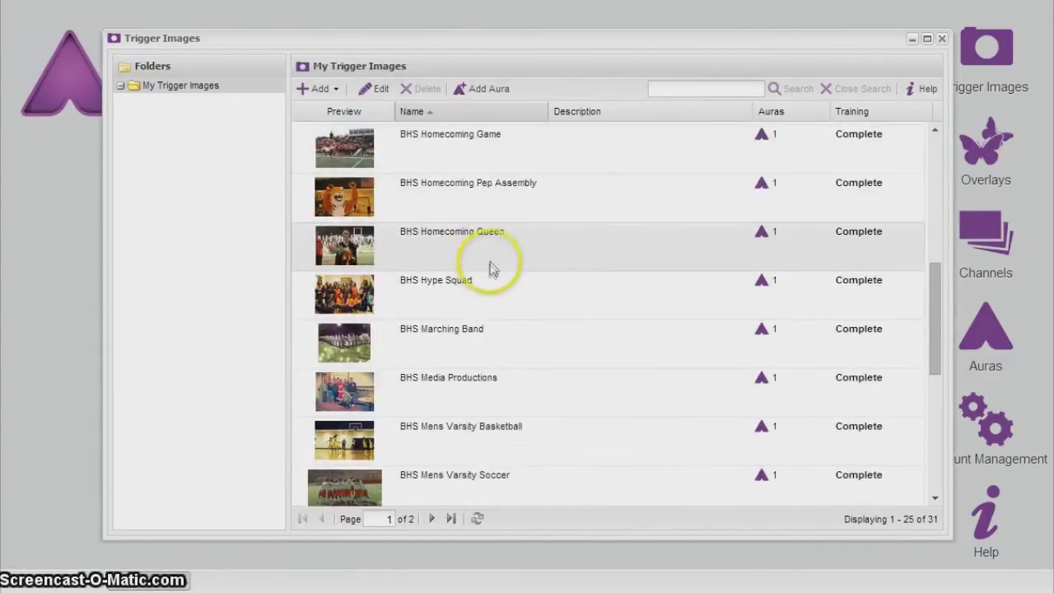
scroll(505, 272, "down", 1)
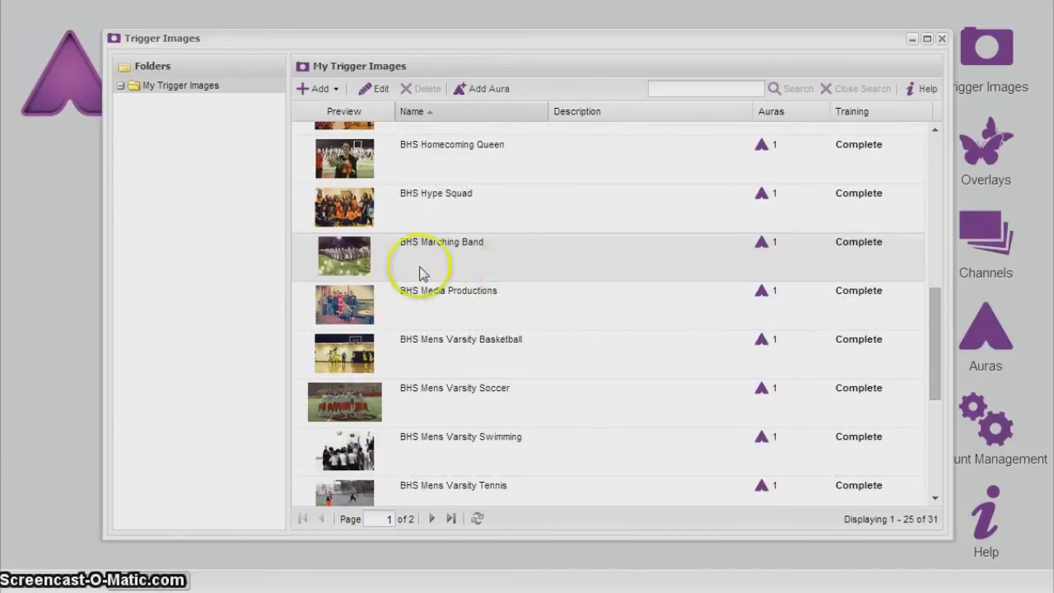
double_click(348, 305)
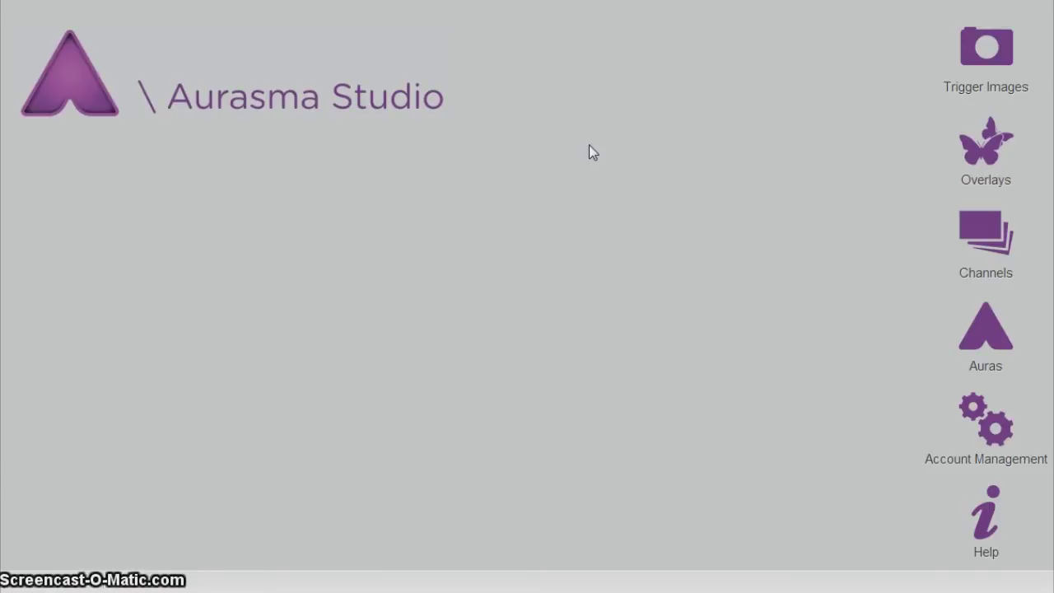
Open the Overlays section and browse the My Overlays list of BHS videos
left_click(966, 151)
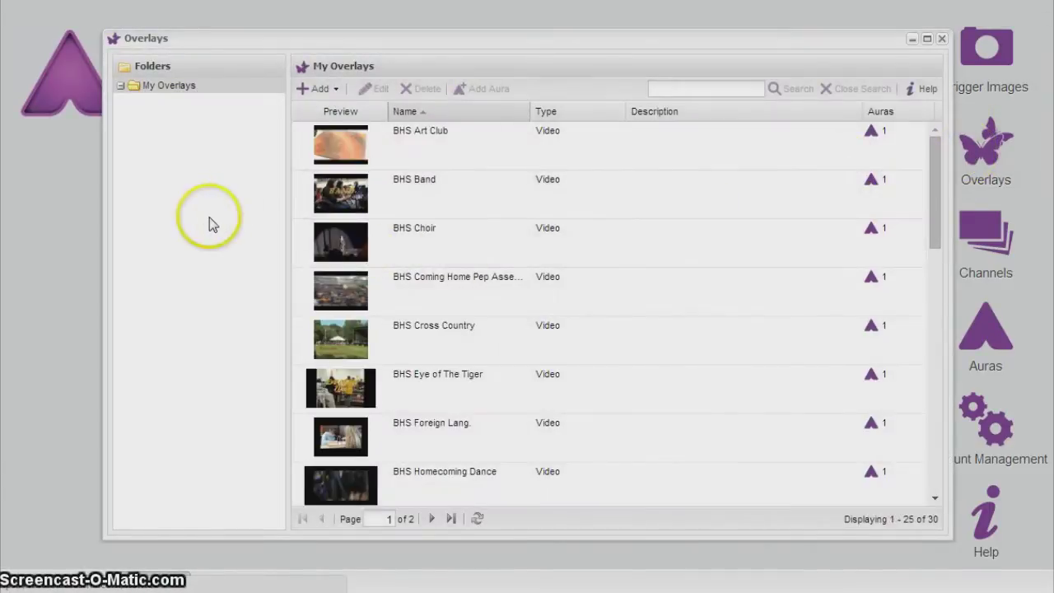
scroll(634, 220, "down", 10)
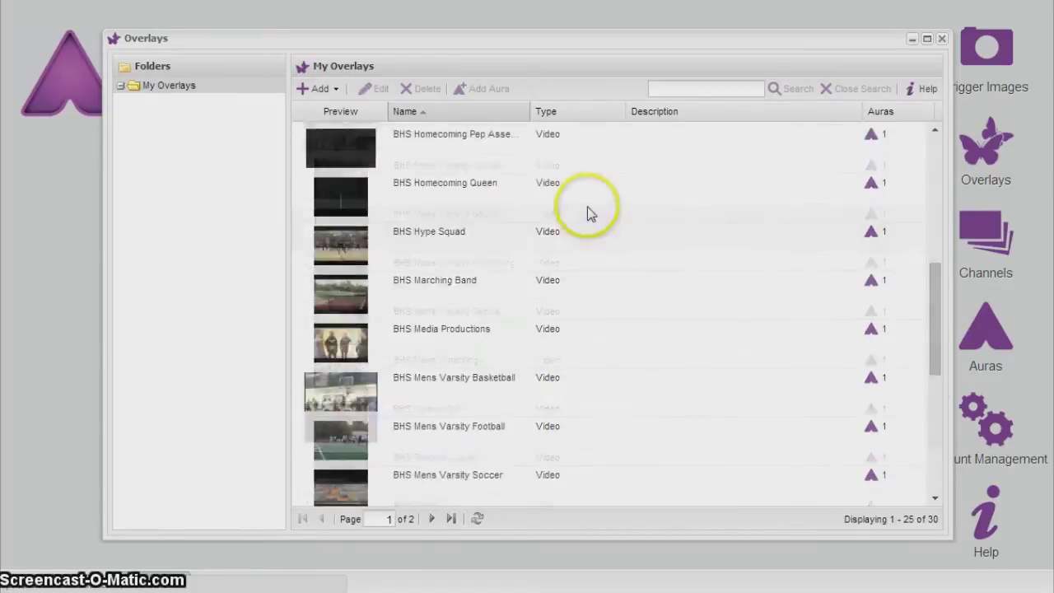
scroll(587, 211, "up", 8)
scroll(587, 211, "up", 3)
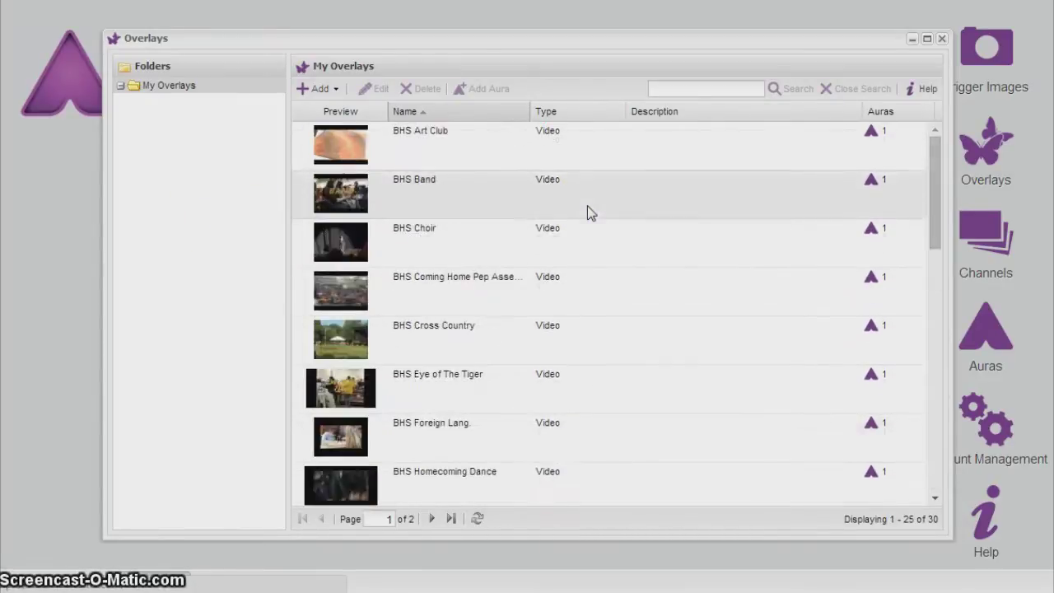
left_click(335, 206)
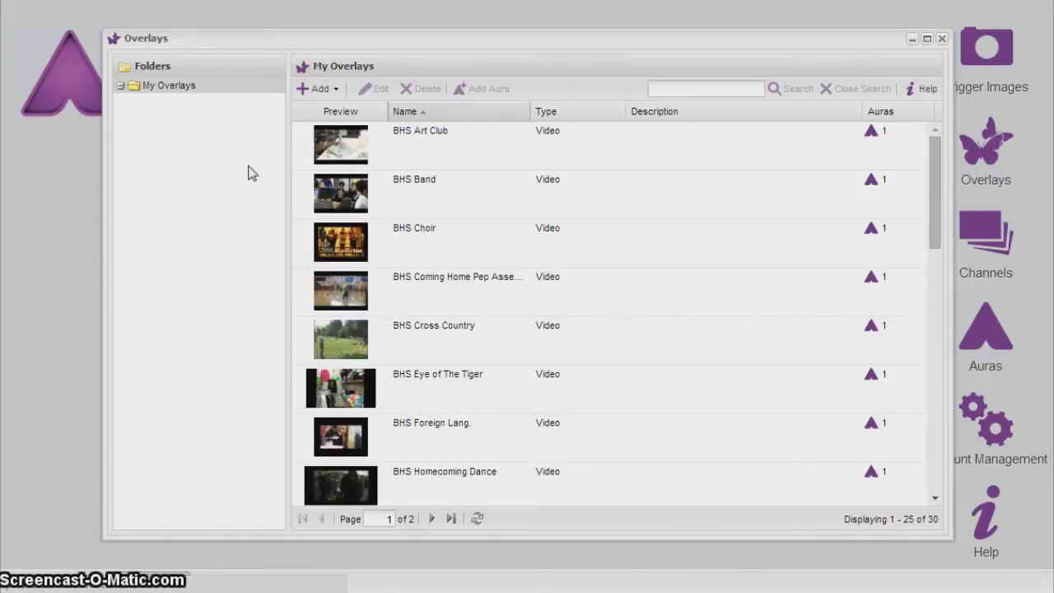
left_click(415, 132)
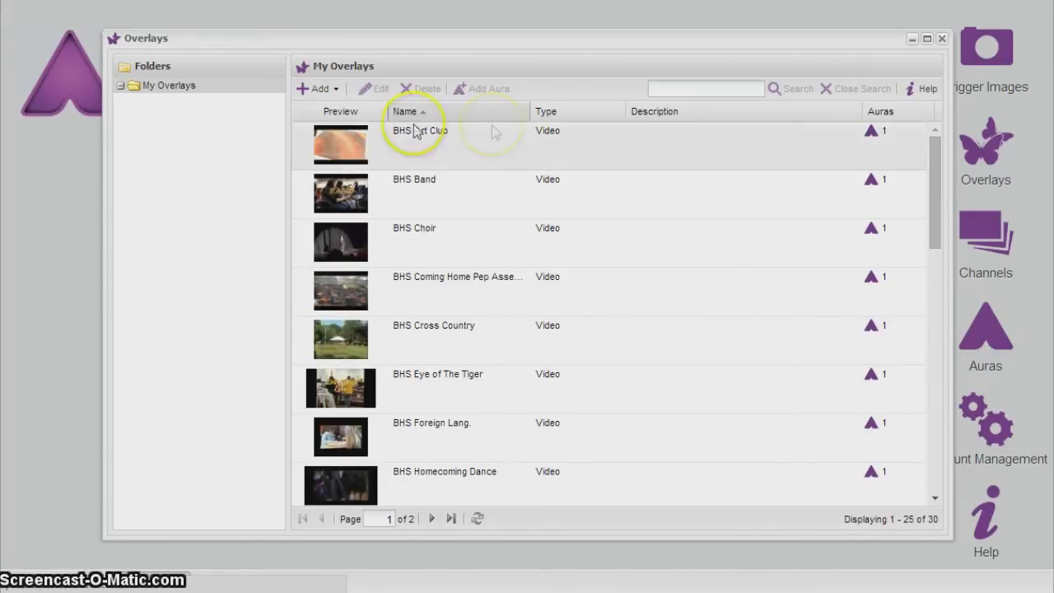
scroll(557, 233, "down", 10)
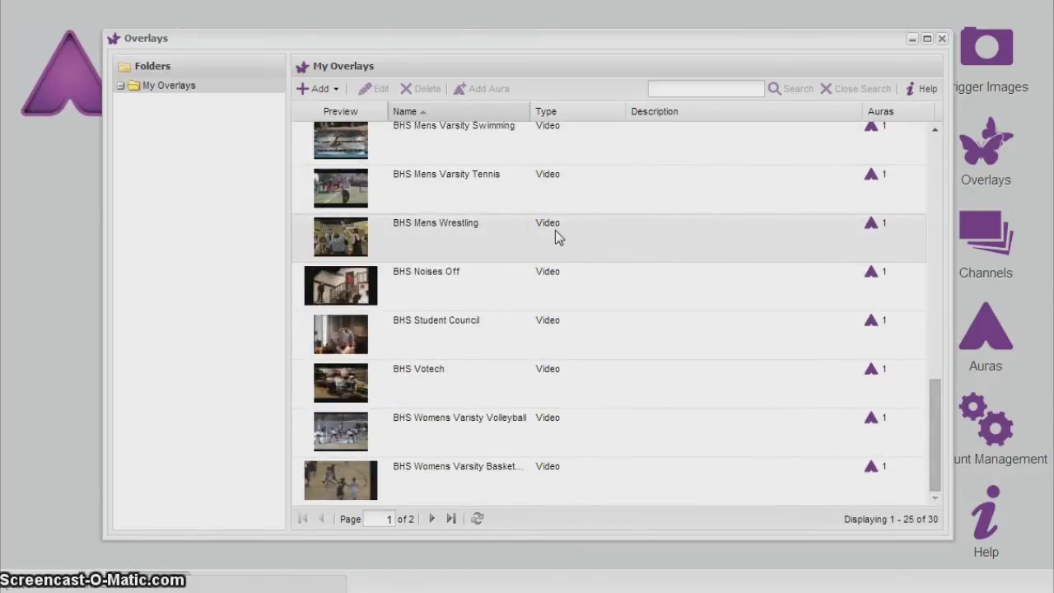
scroll(555, 235, "up", 10)
left_click(453, 240)
left_click(400, 209)
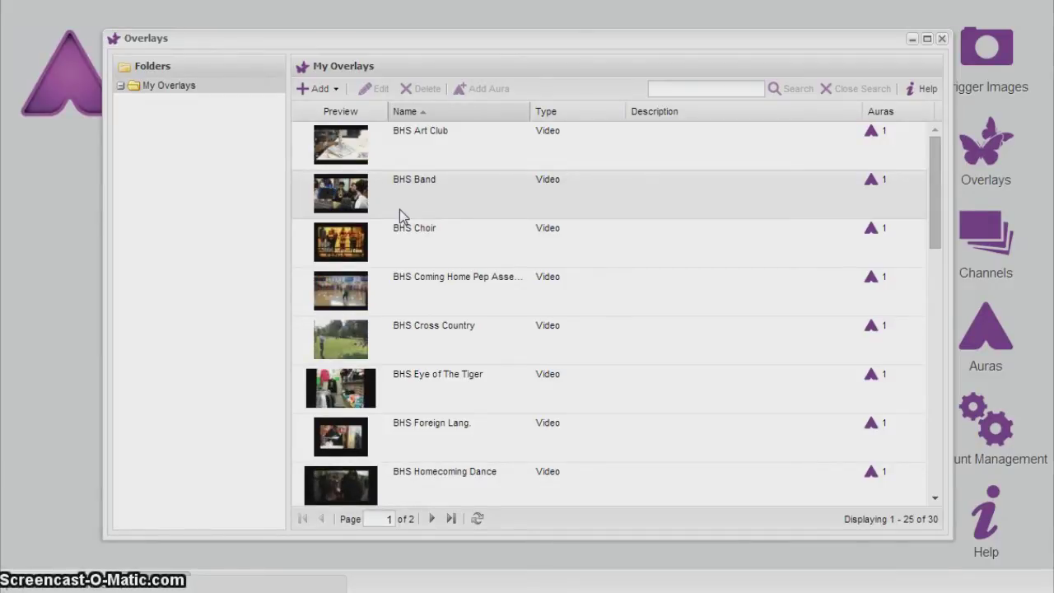
left_click(317, 89)
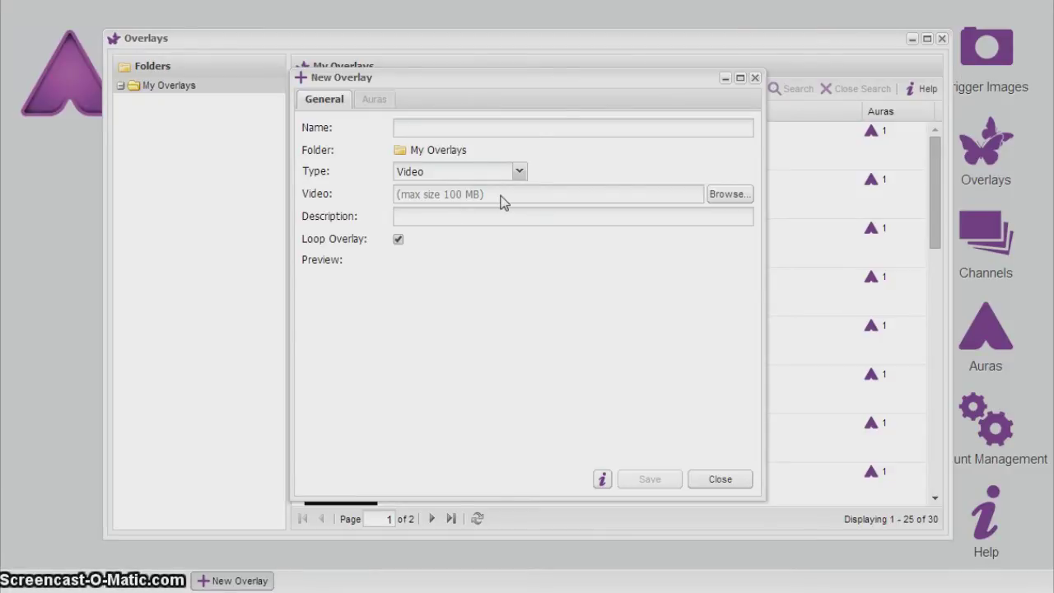
left_click(737, 196)
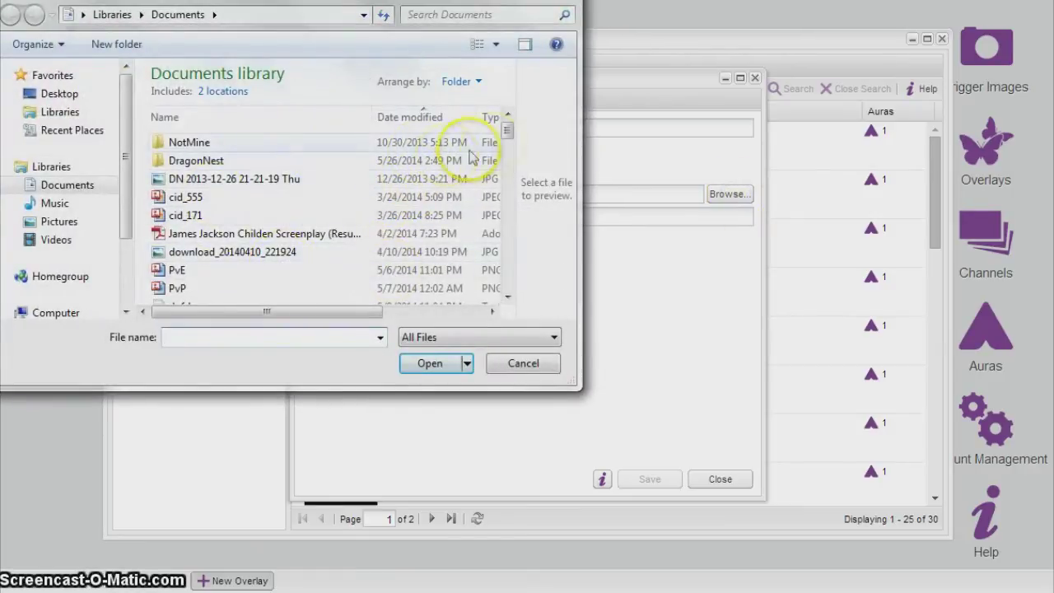
left_click_drag(507, 130, 506, 164)
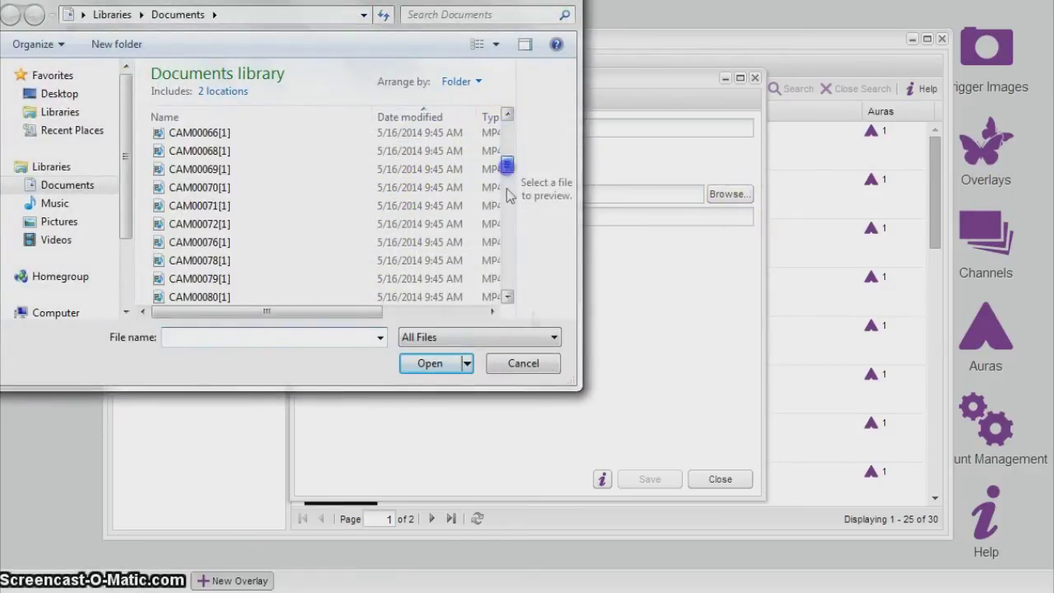
left_click(292, 210)
left_click(522, 367)
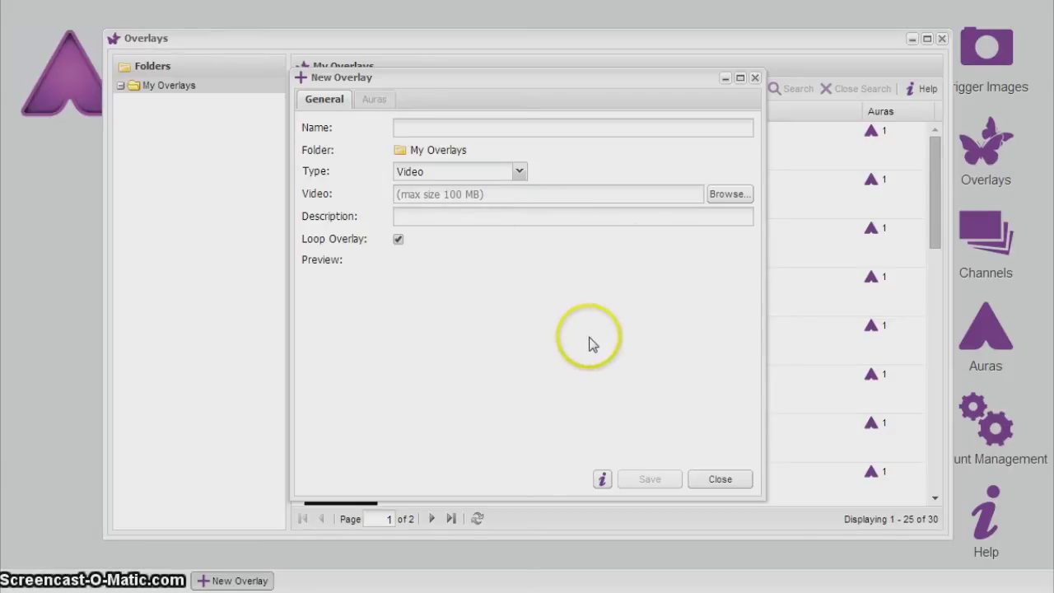
left_click(723, 486)
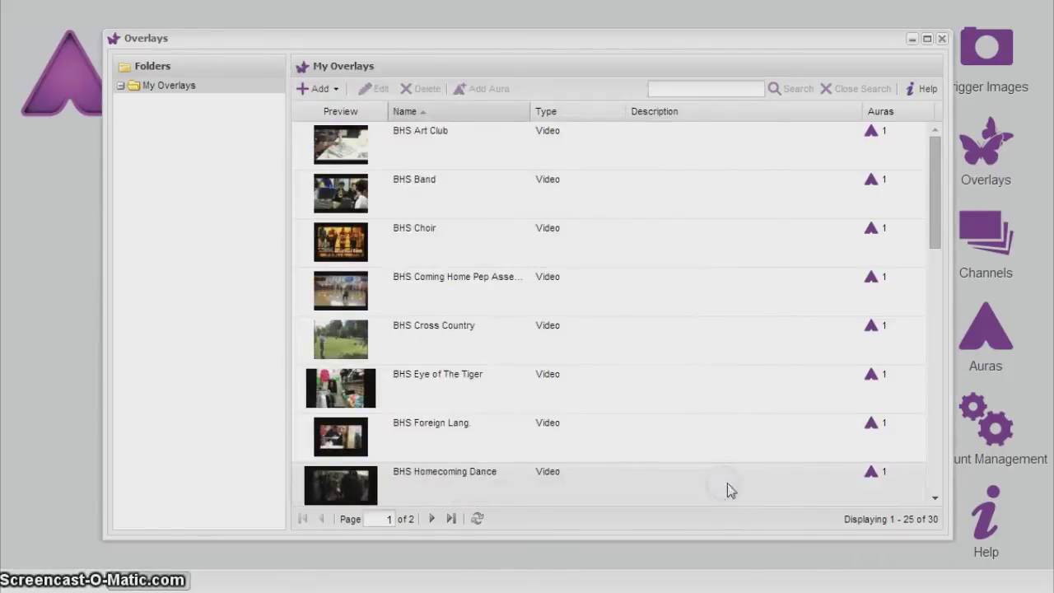
Close the Overlays window
left_click(941, 39)
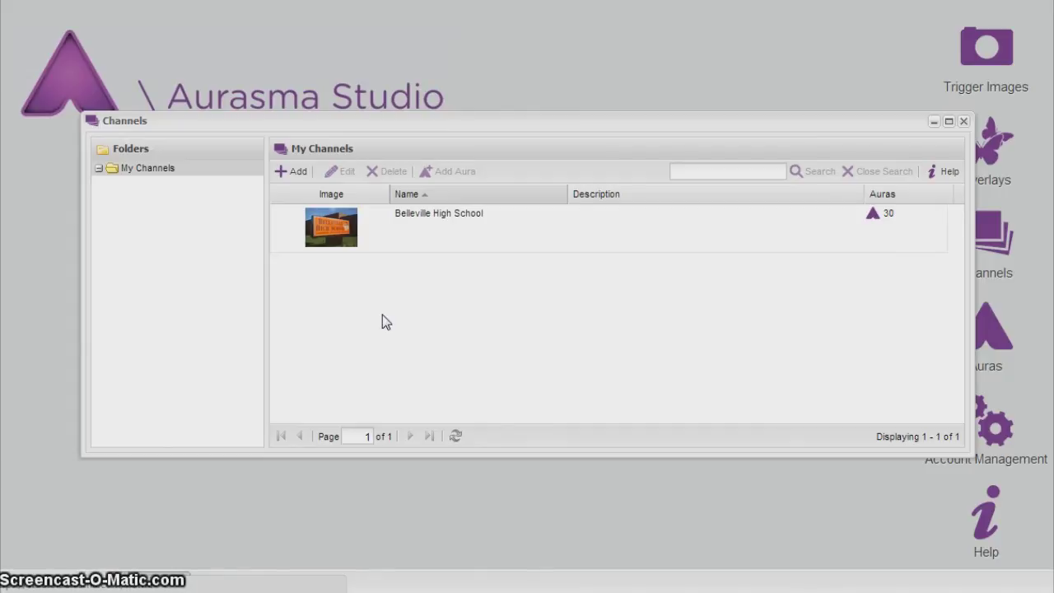
left_click(428, 224)
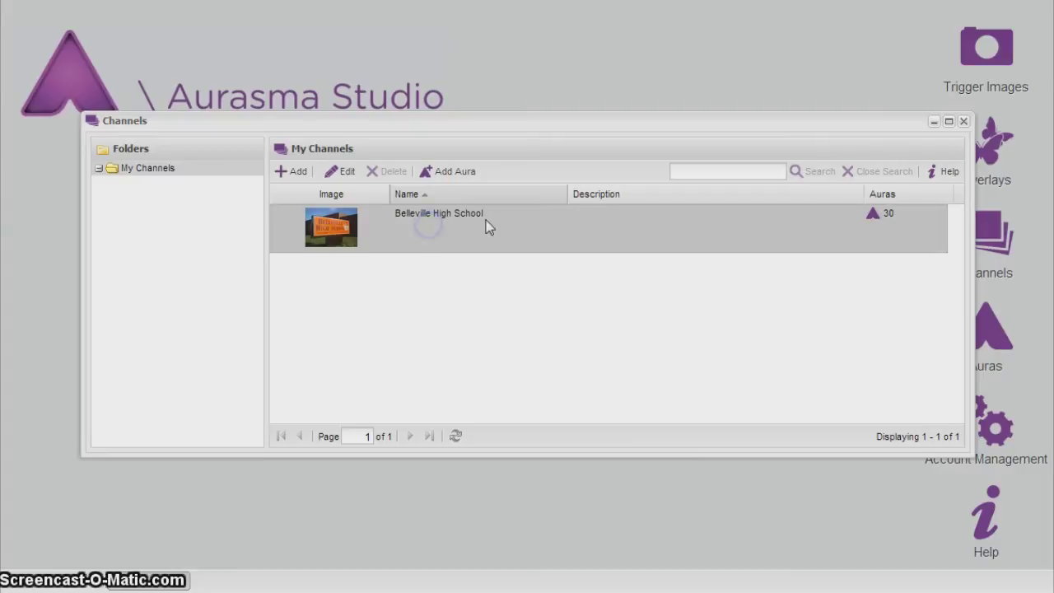
left_click(480, 231)
left_click(313, 250)
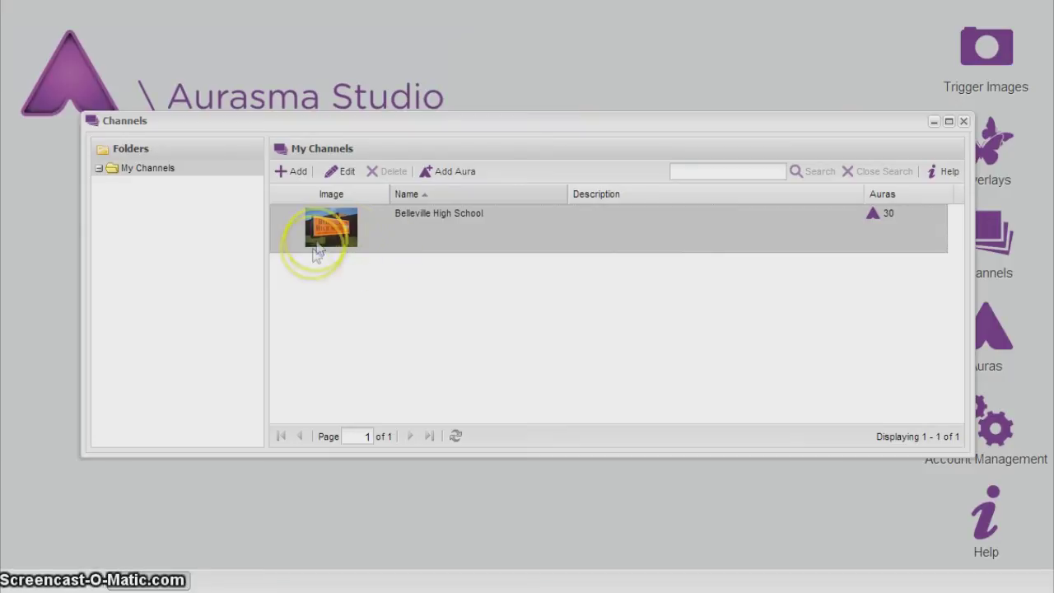
left_click(369, 117)
left_click(587, 214)
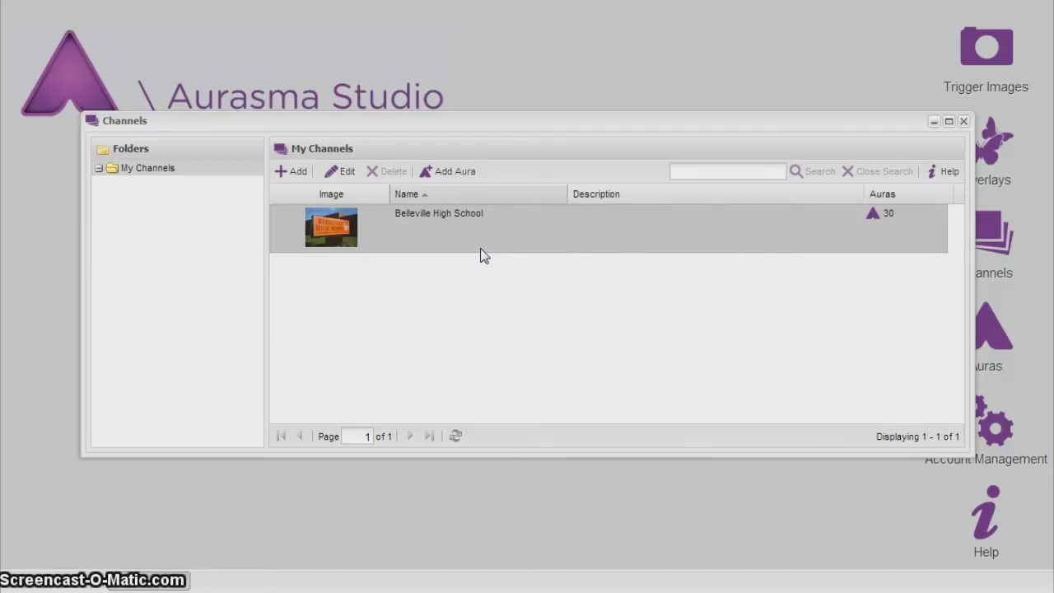
left_click(298, 173)
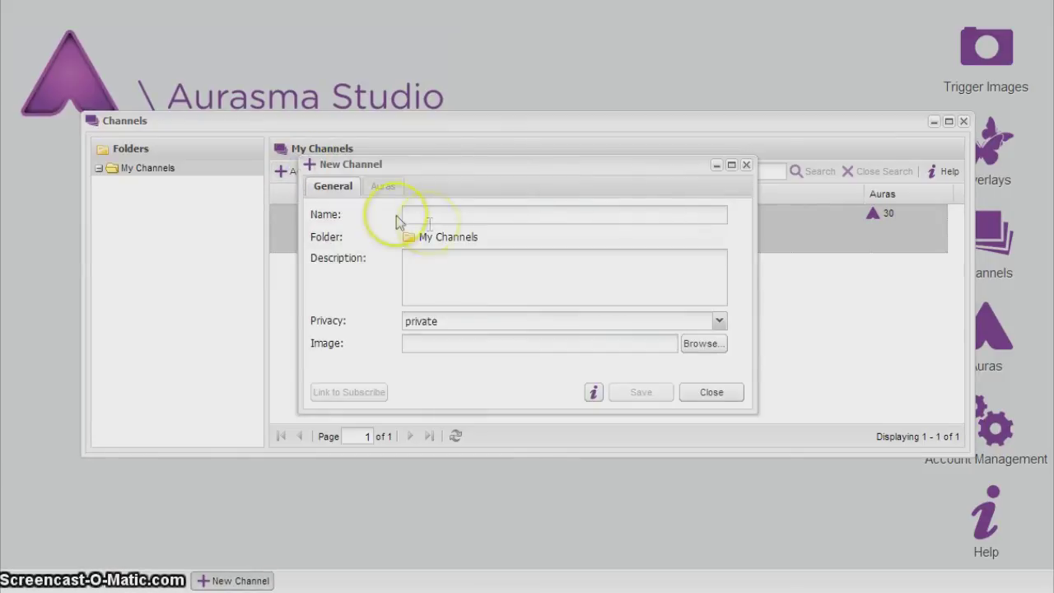
left_click(437, 218)
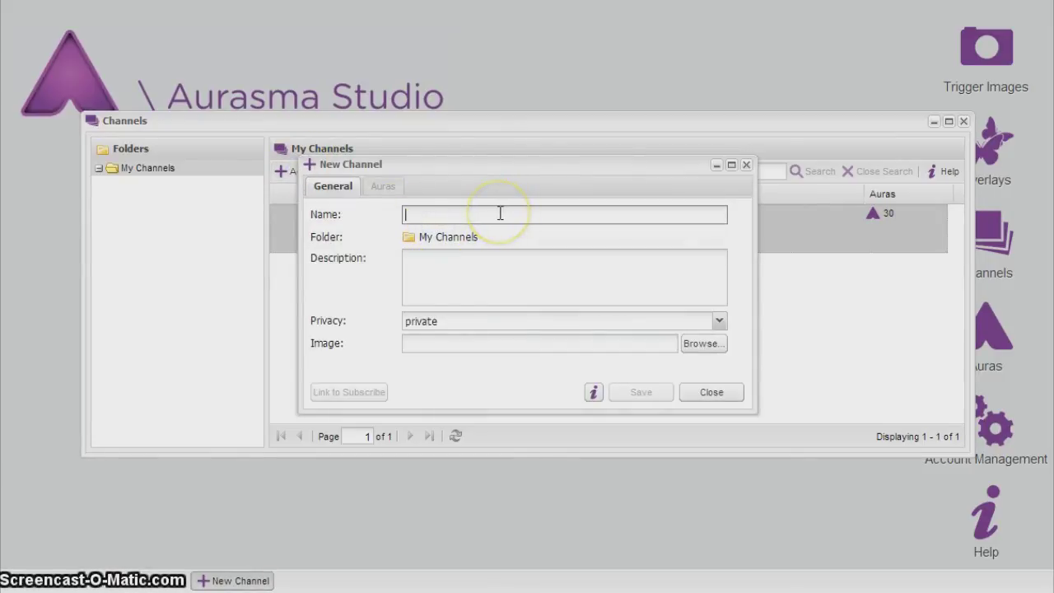
type("BHS")
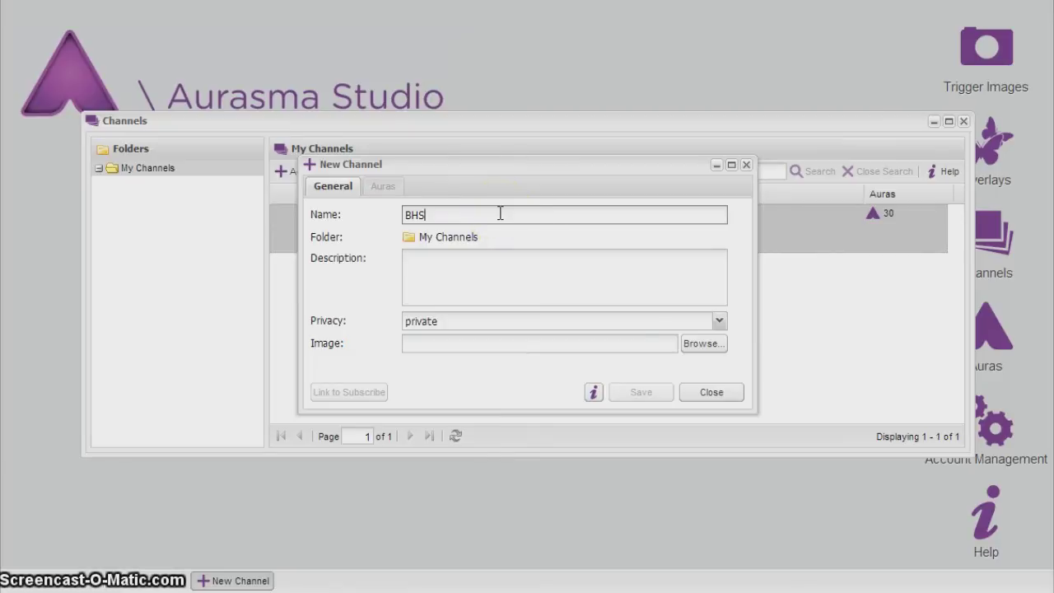
type(" 3d")
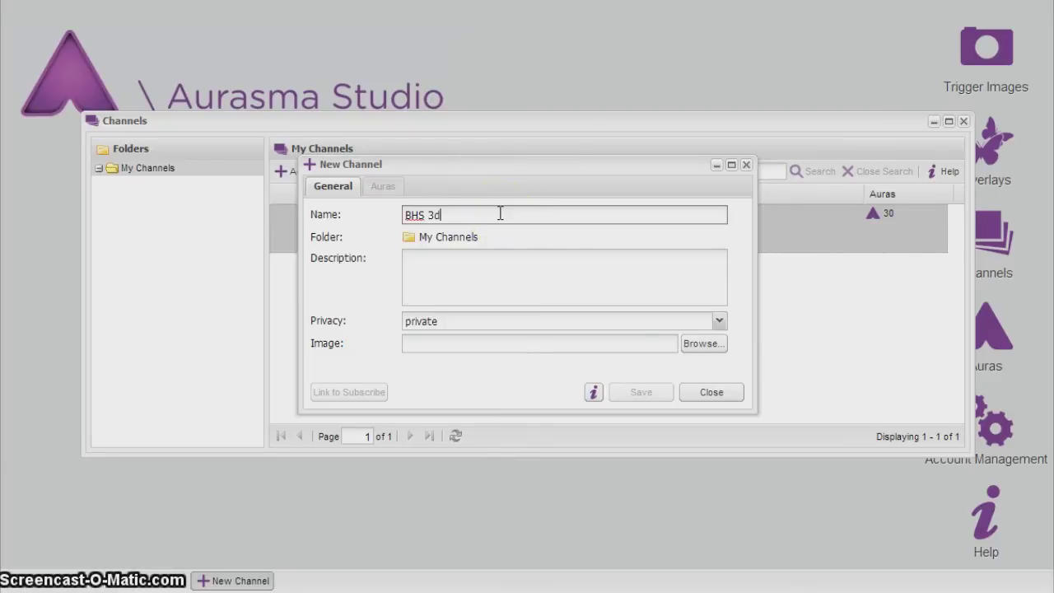
left_click(443, 283)
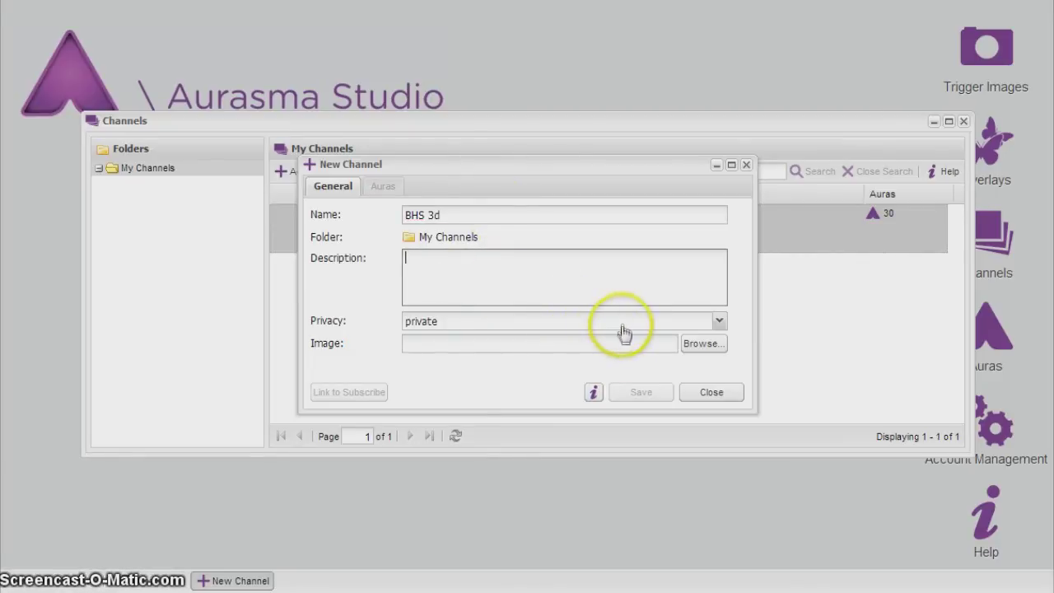
left_click(719, 322)
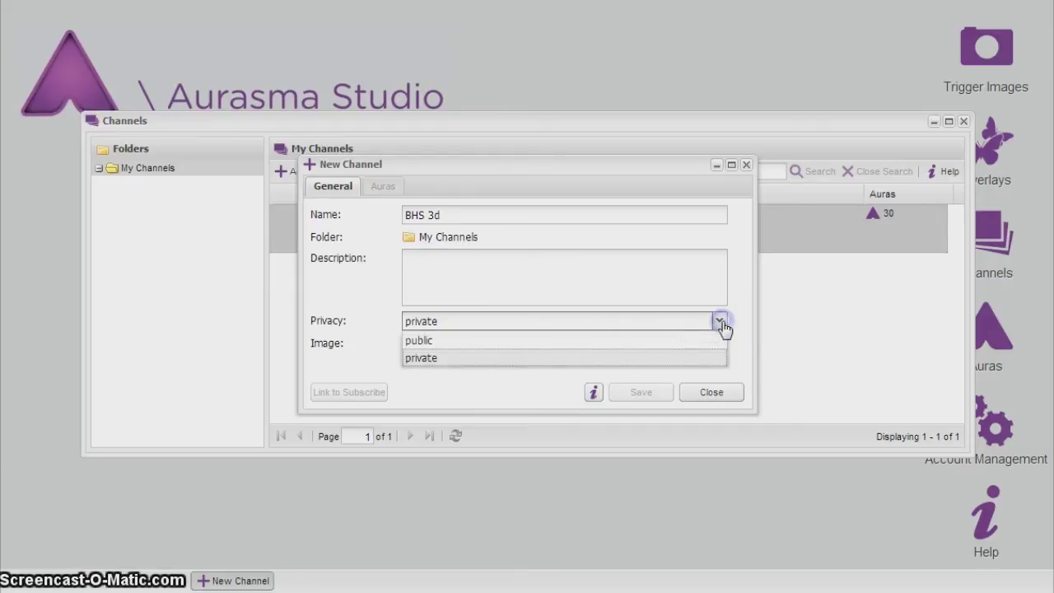
left_click(591, 341)
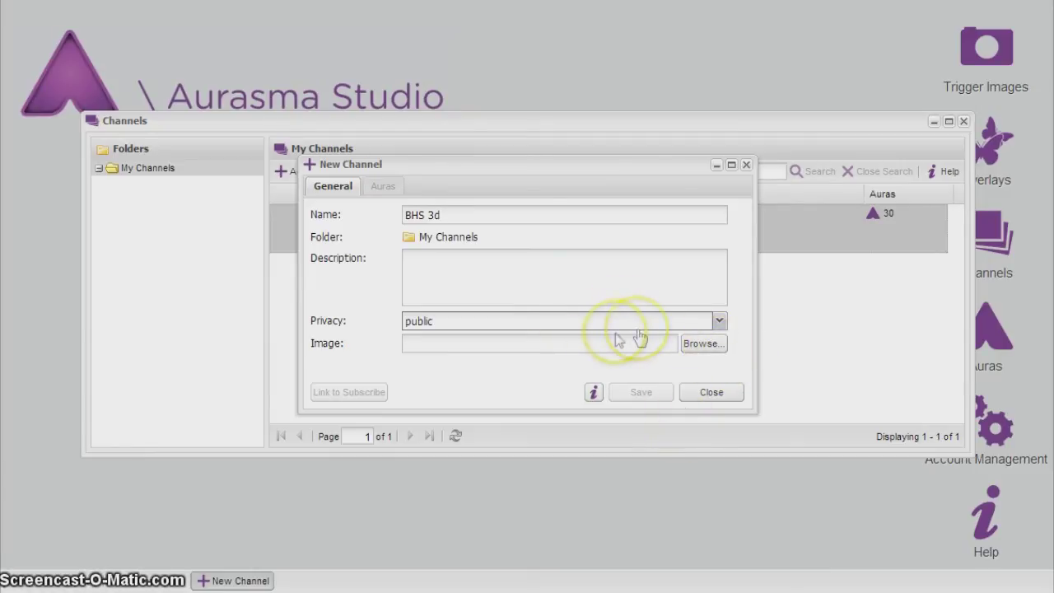
left_click(698, 344)
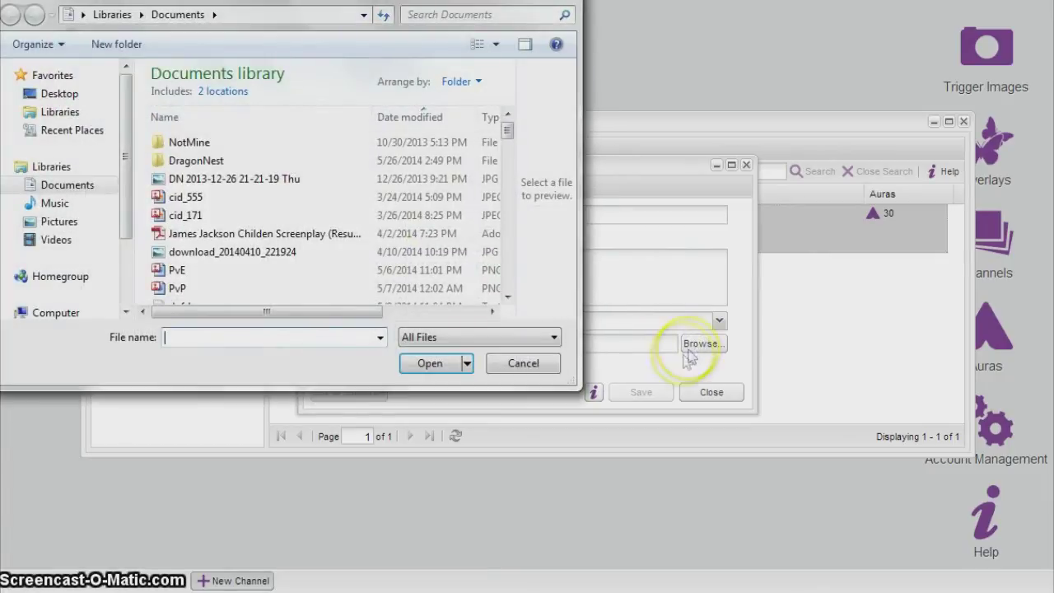
left_click(516, 369)
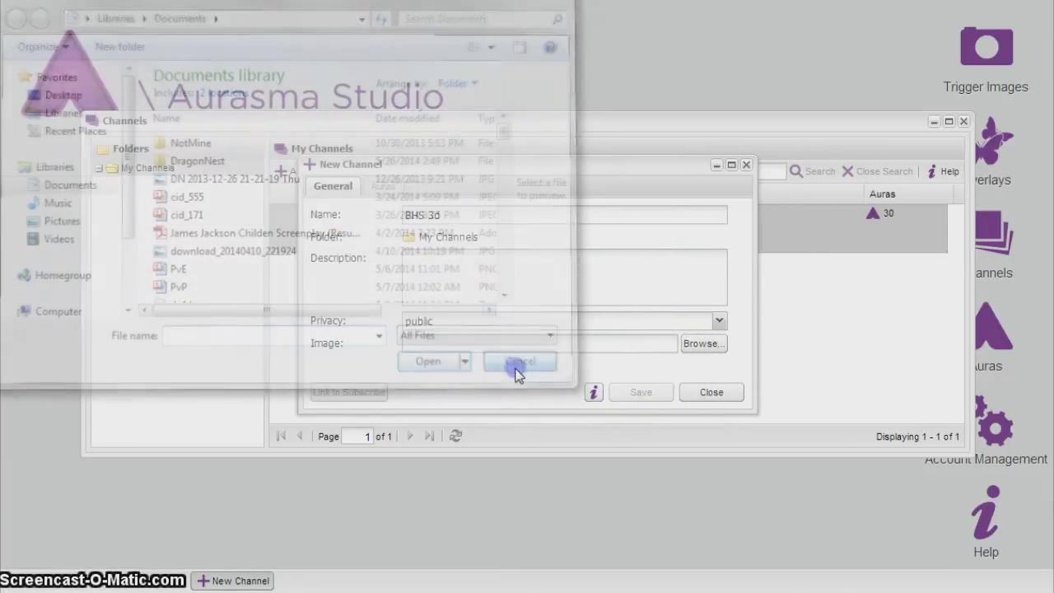
left_click(704, 392)
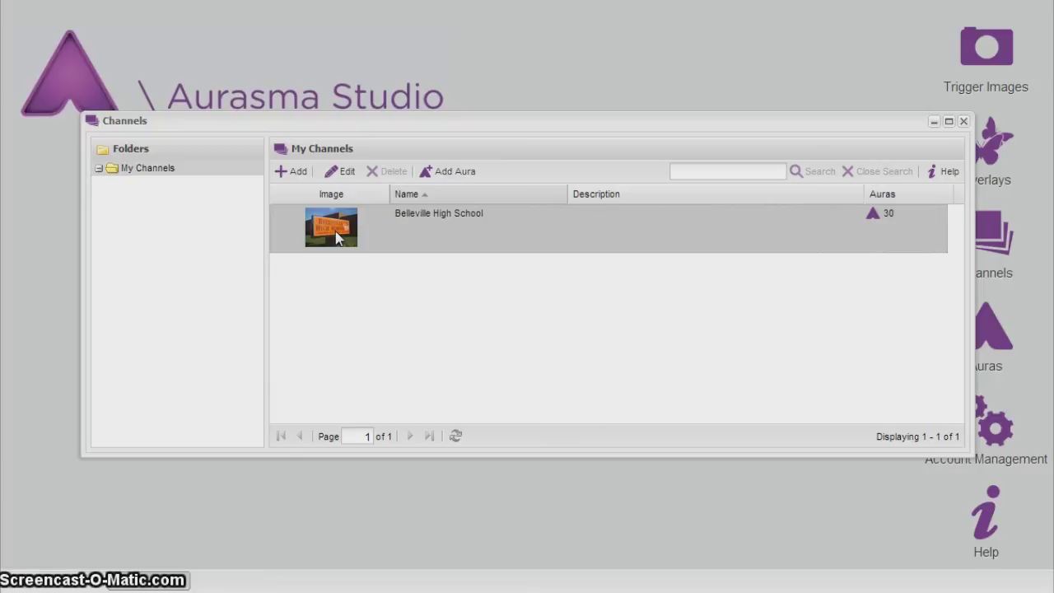
left_click(383, 136)
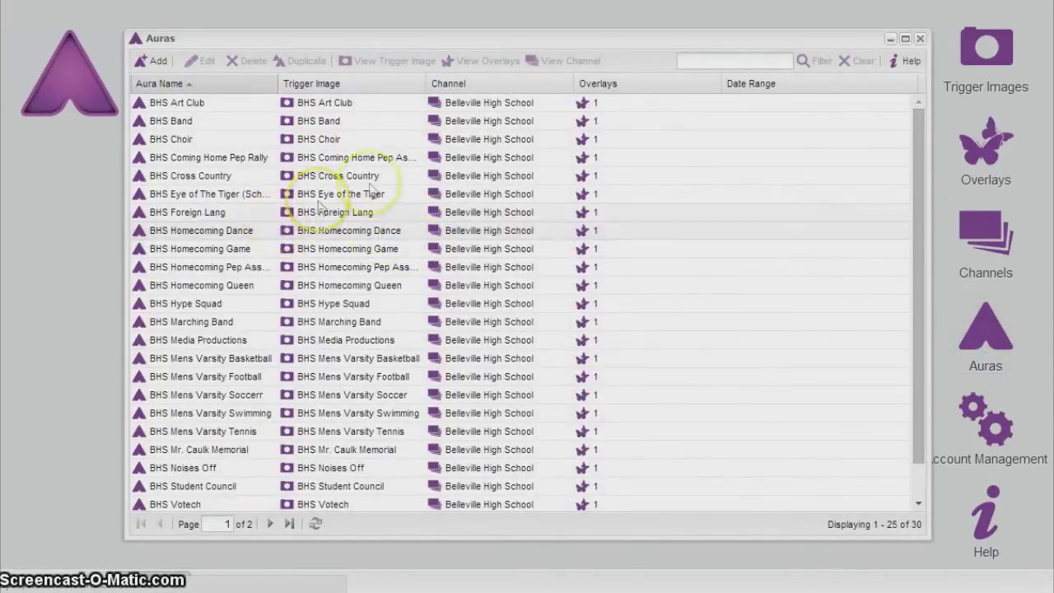
scroll(363, 239, "down", 1)
scroll(375, 255, "up", 1)
scroll(362, 239, "down", 1)
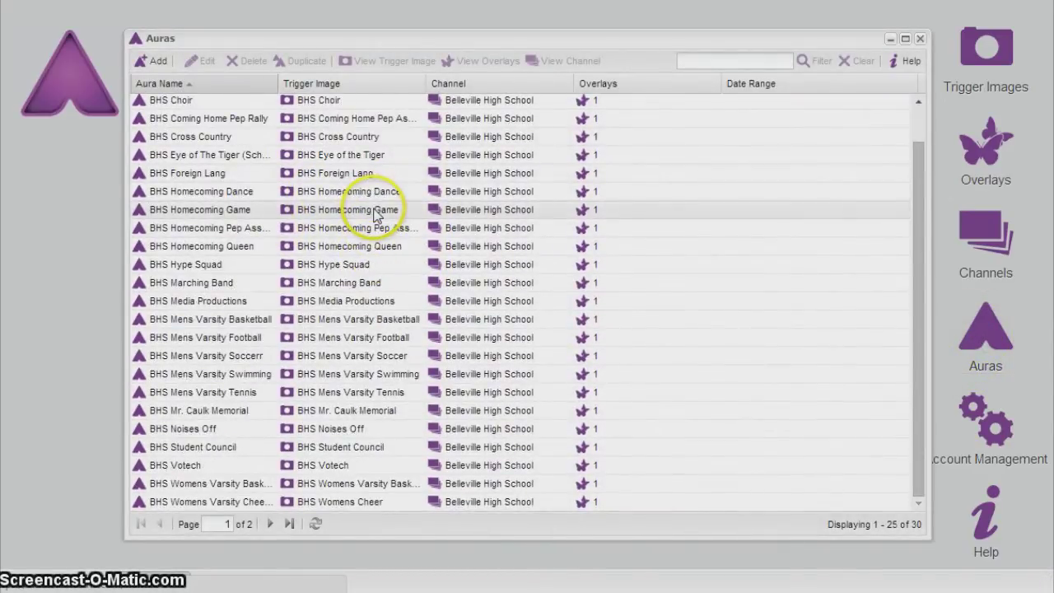
scroll(334, 247, "up", 1)
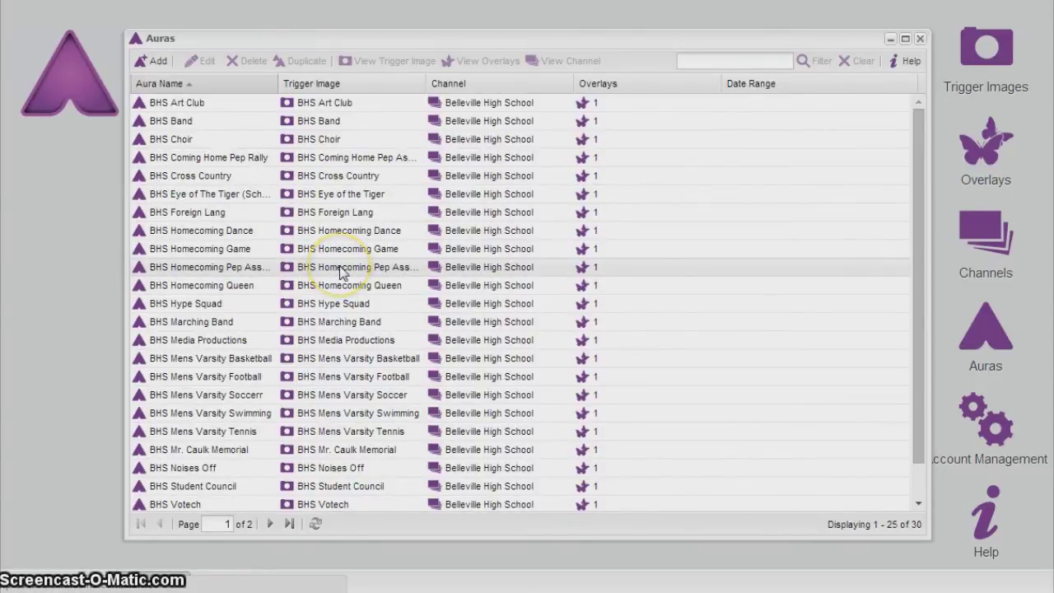
left_click(339, 248)
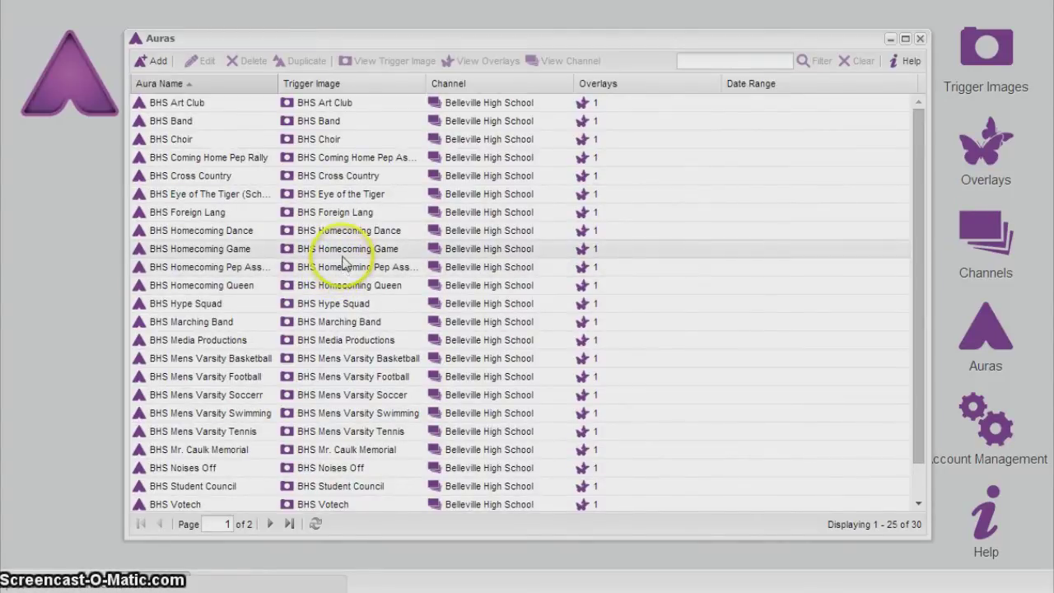
left_click(160, 65)
Expand Aura Details and name the new aura 'BHS Test'
left_click(160, 66)
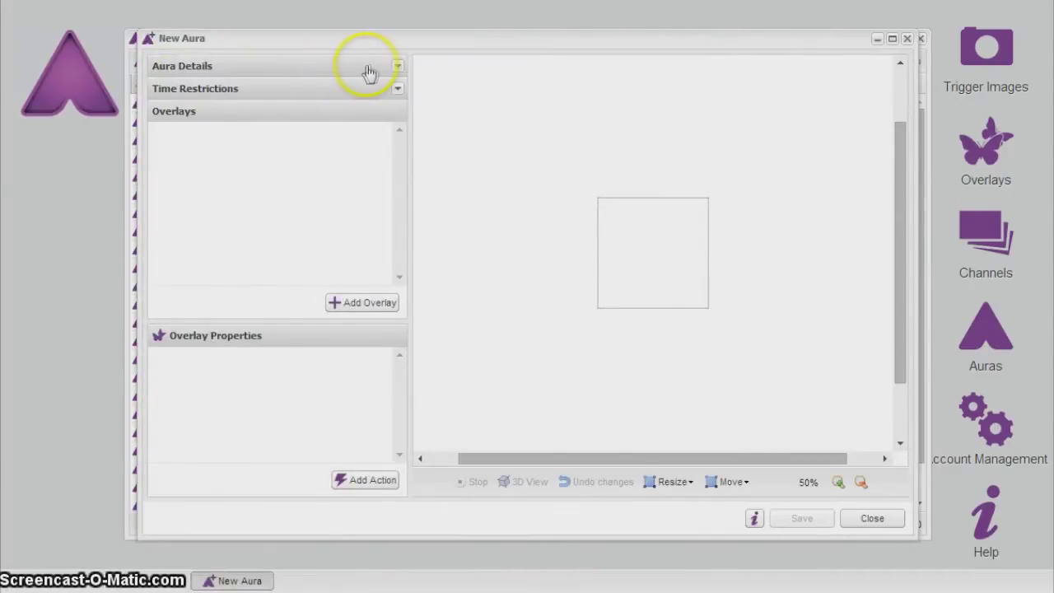
left_click_drag(602, 33, 602, 5)
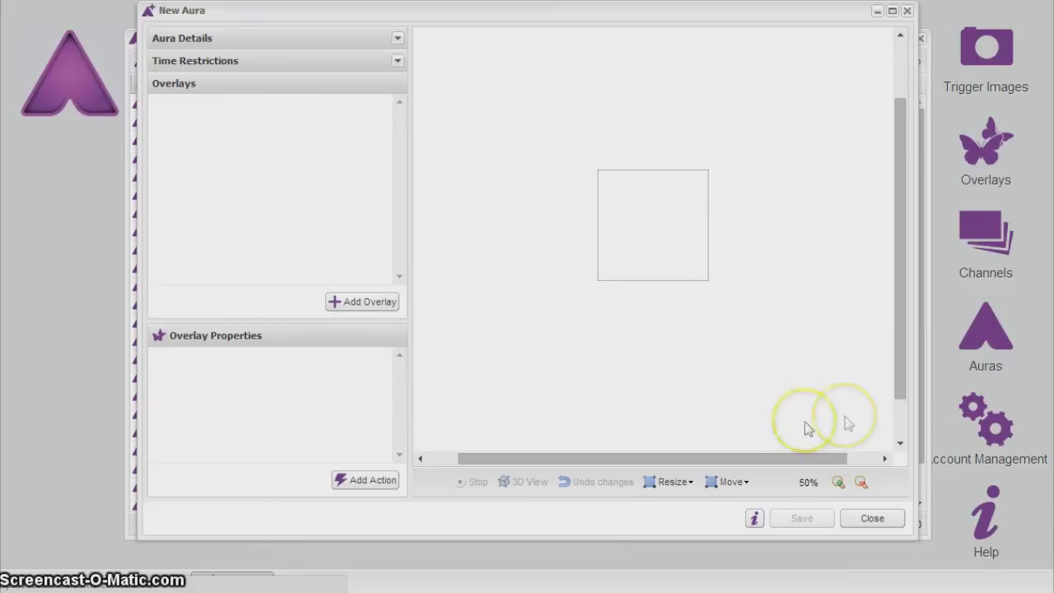
left_click(397, 39)
left_click(398, 39)
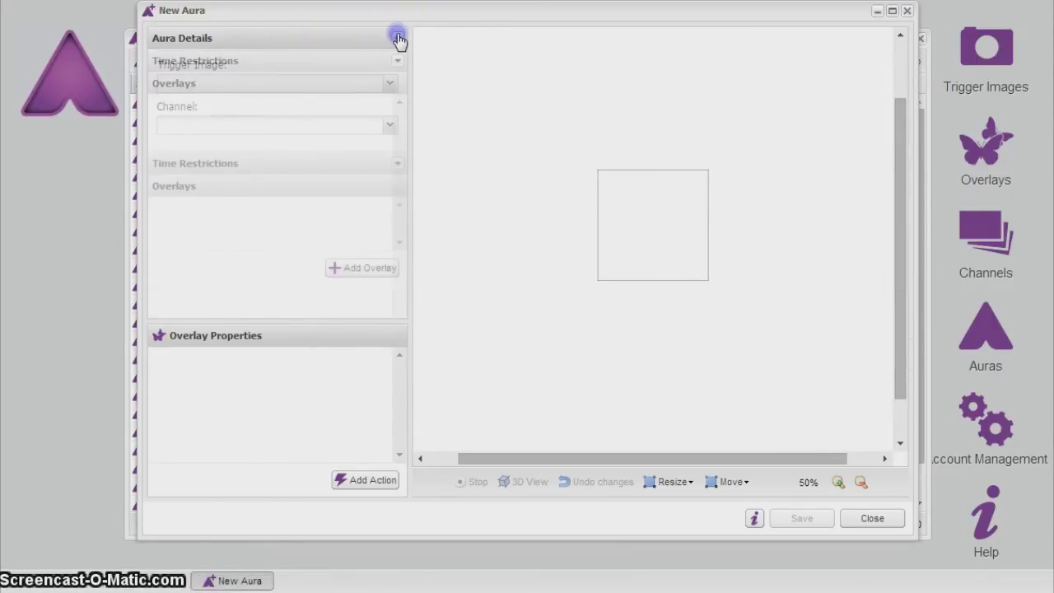
left_click(397, 39)
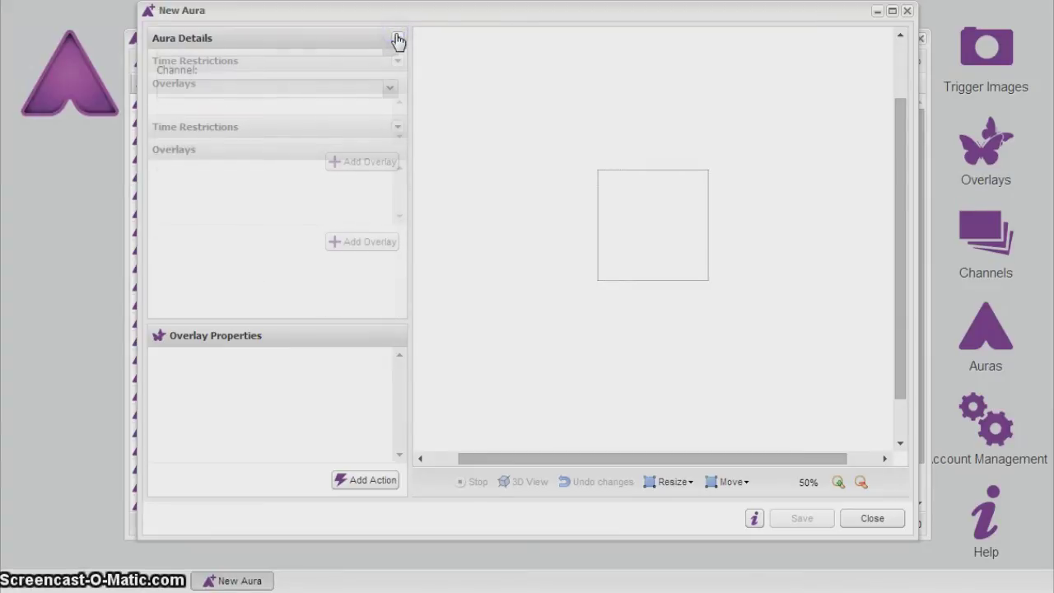
left_click(216, 84)
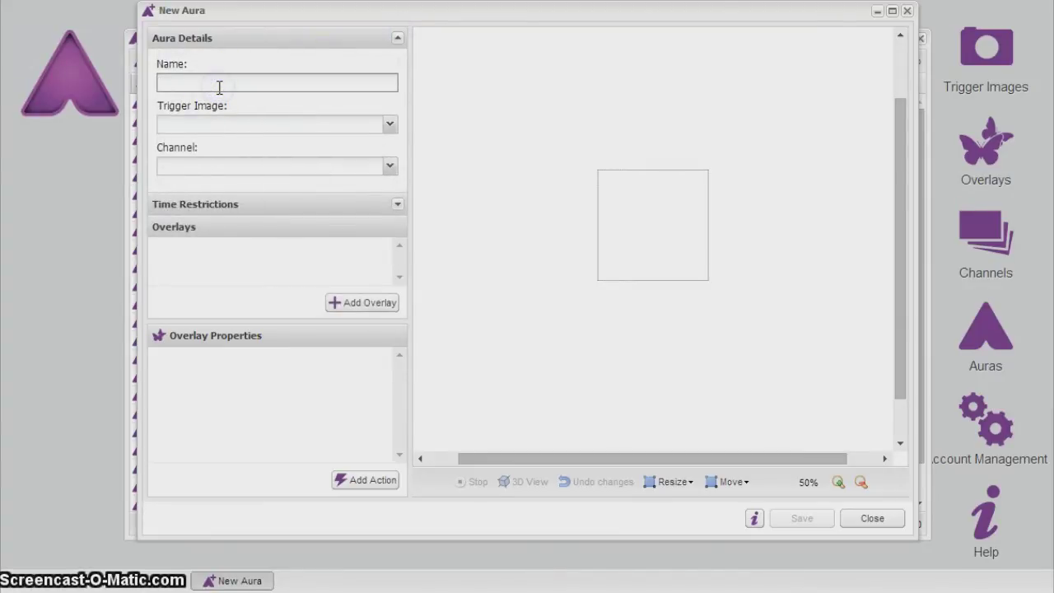
type("BHS Test")
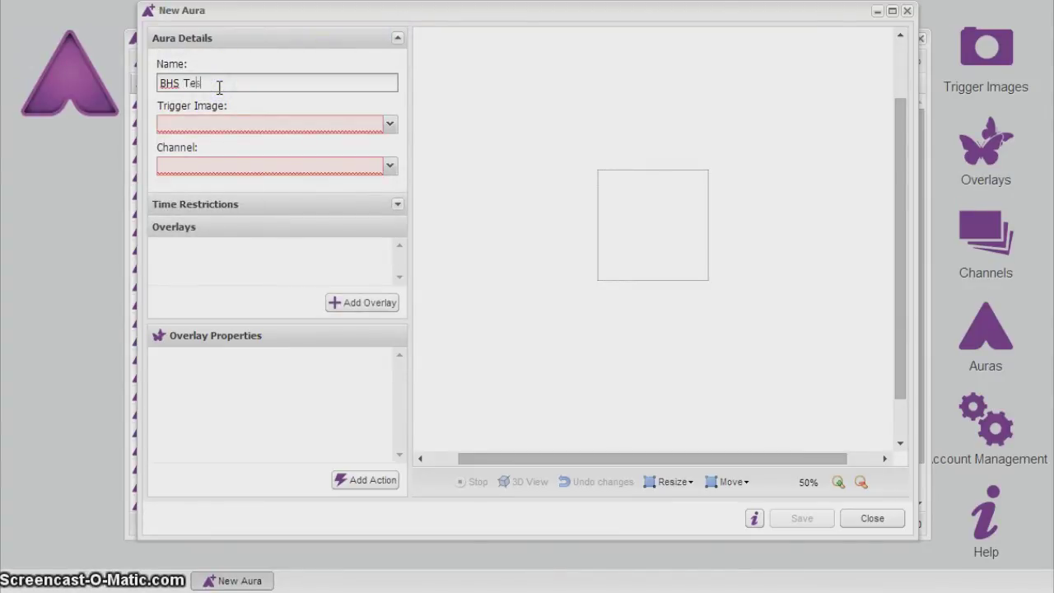
Pick BHS Band as the trigger image and Belleville High School as the channel
left_click(391, 126)
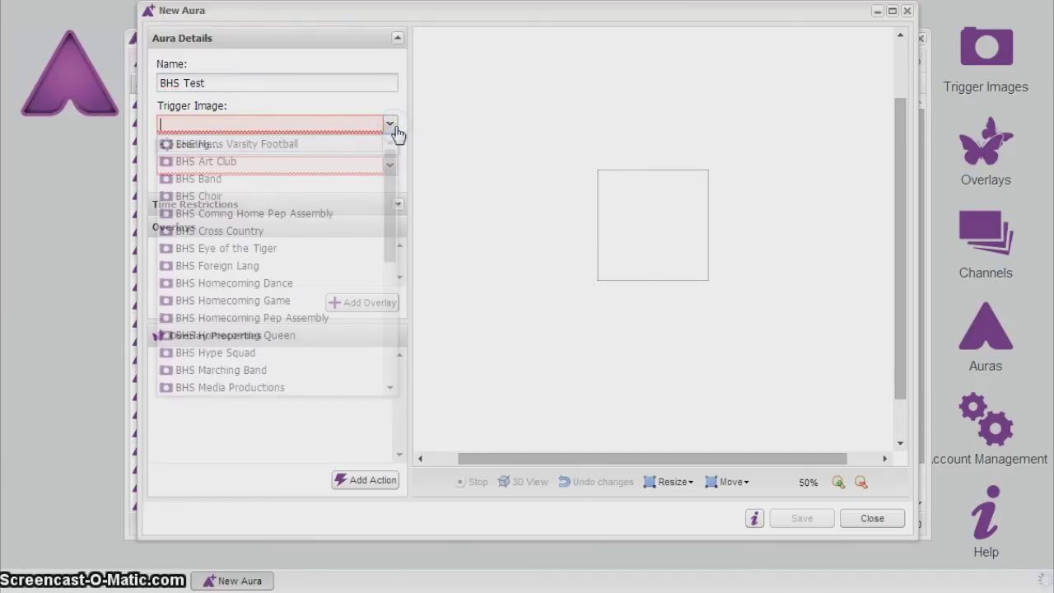
scroll(272, 198, "down", 8)
scroll(258, 219, "up", 8)
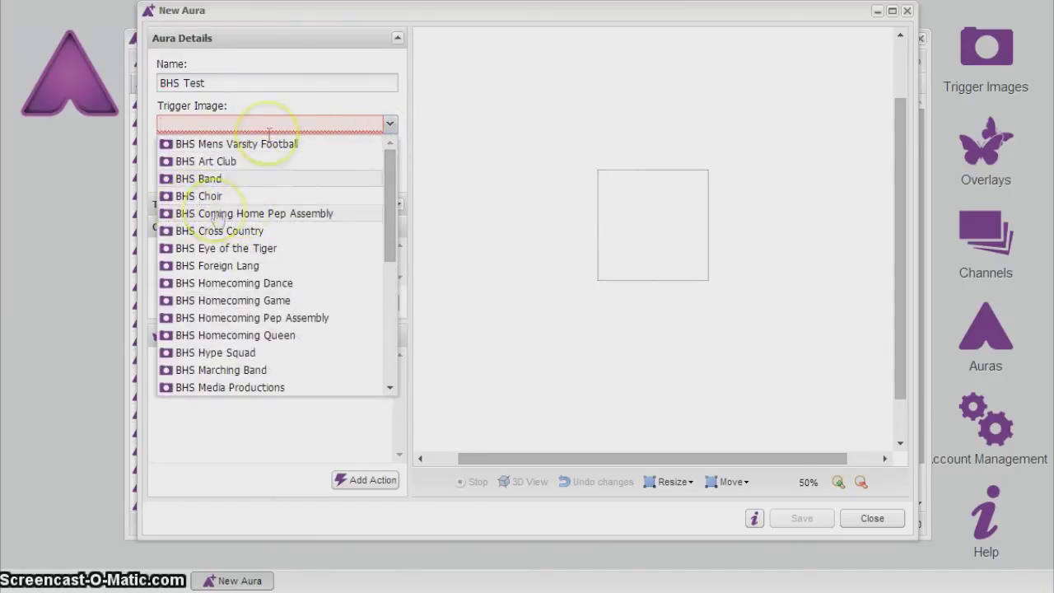
left_click(236, 177)
left_click(390, 125)
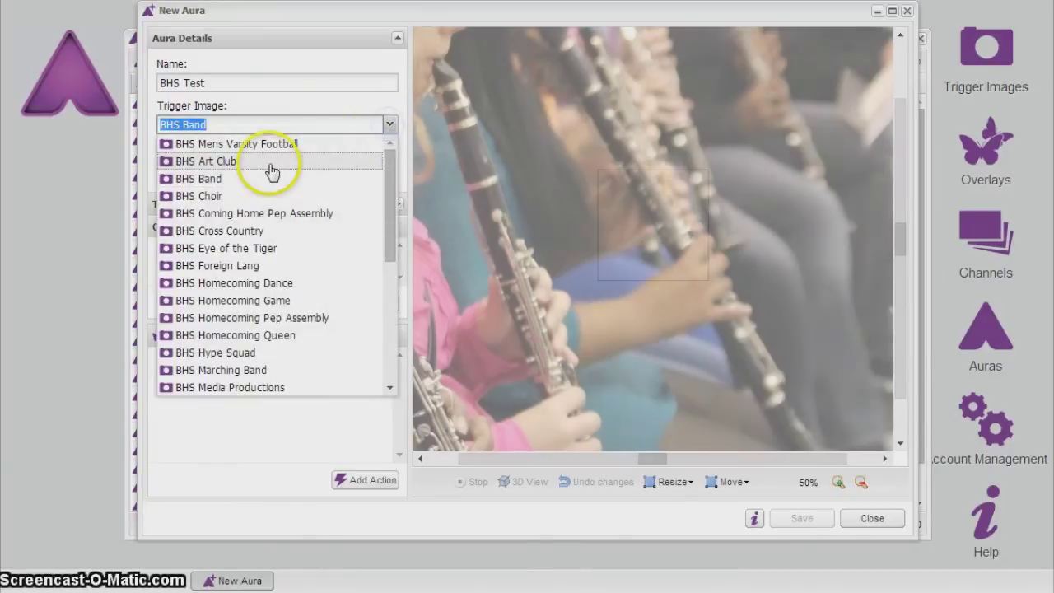
scroll(273, 172, "down", 5)
left_click(255, 473)
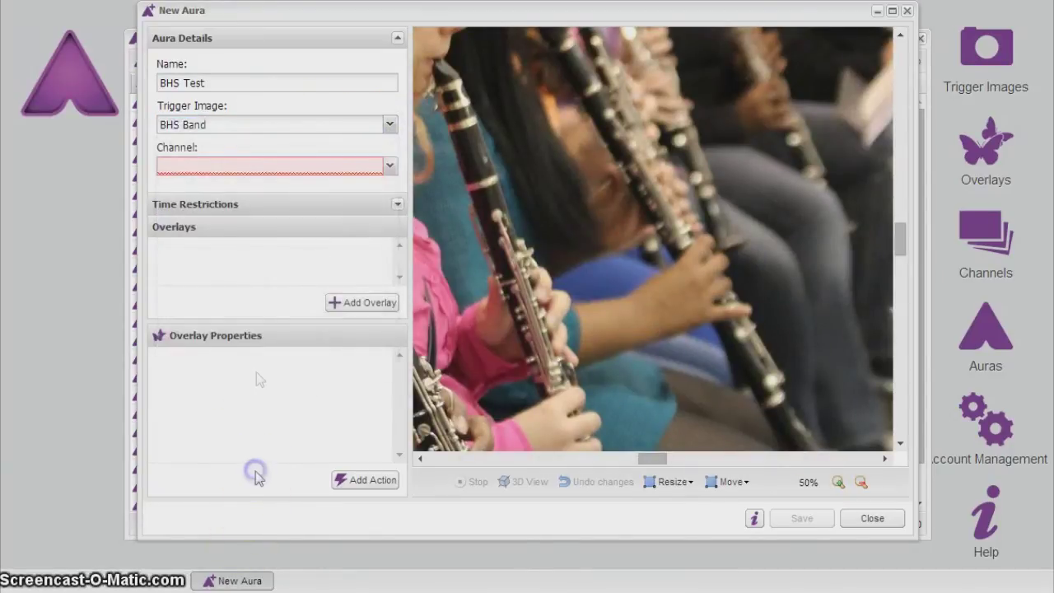
left_click(390, 165)
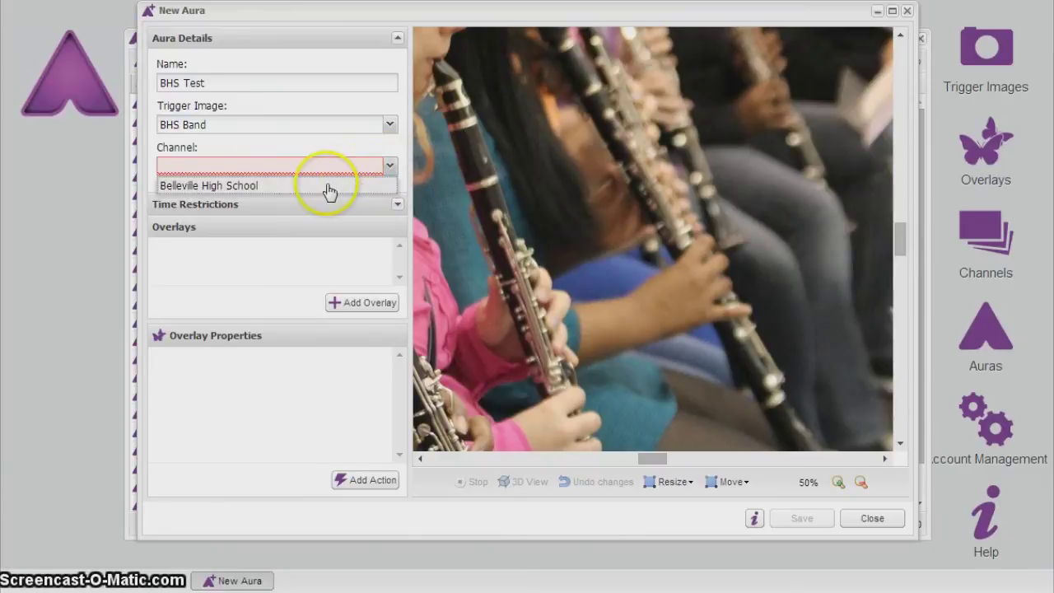
left_click(295, 187)
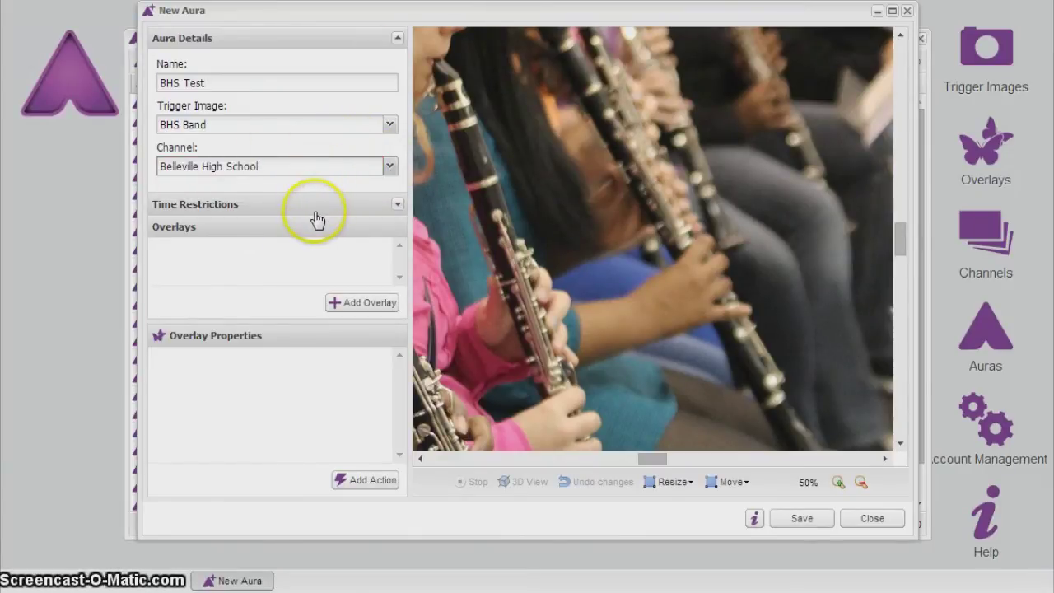
left_click(397, 206)
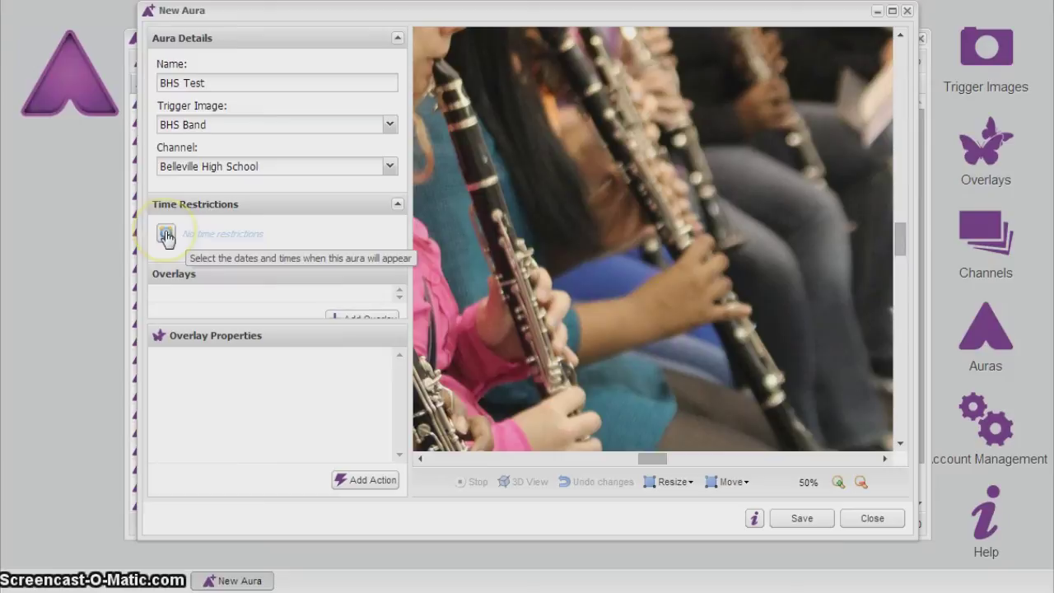
left_click(400, 203)
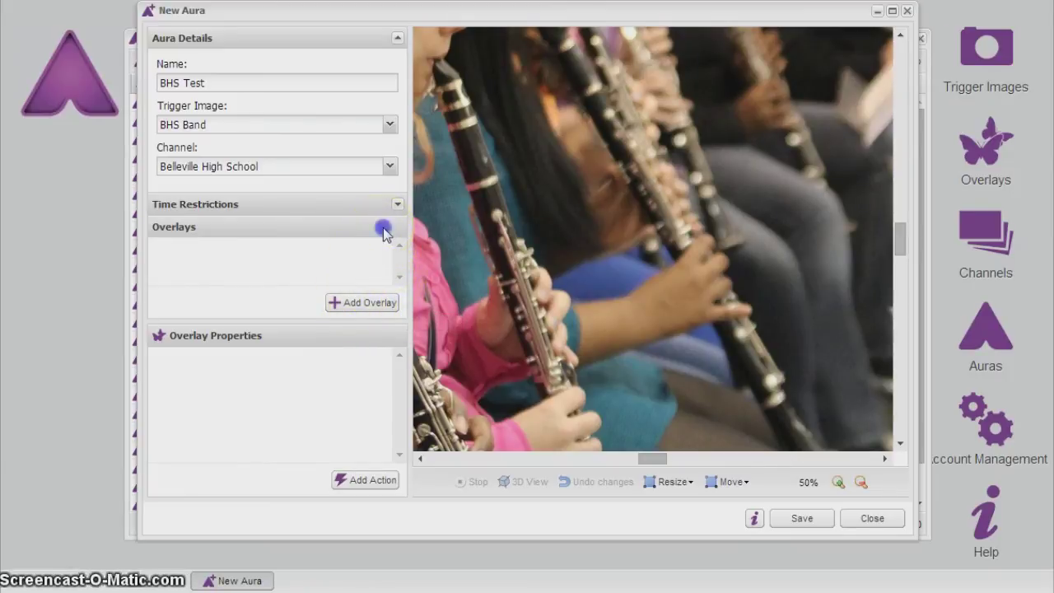
Add BHS Band as the aura's first overlay
left_click(360, 302)
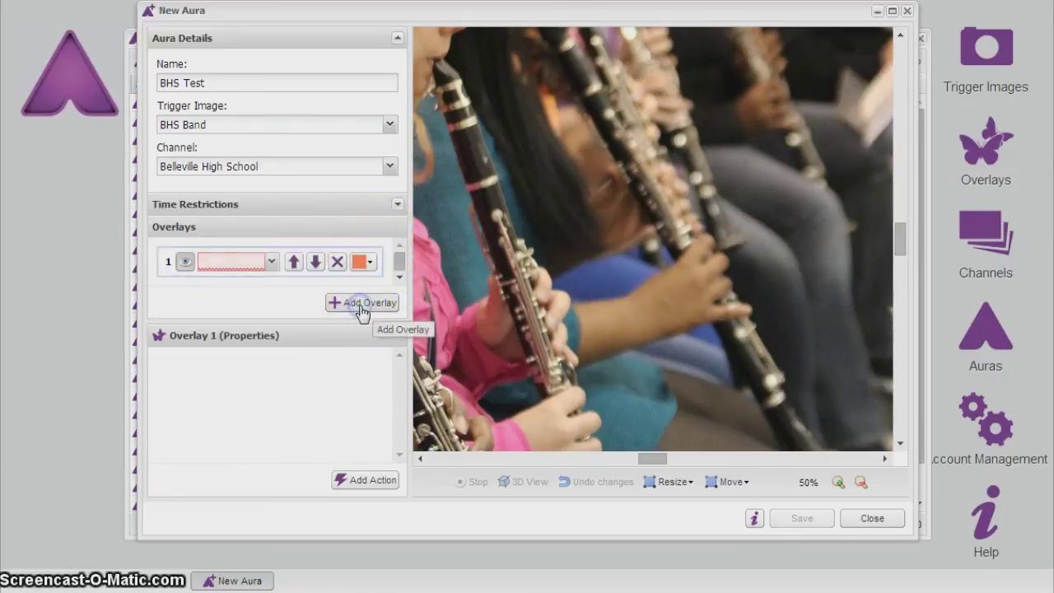
left_click(271, 262)
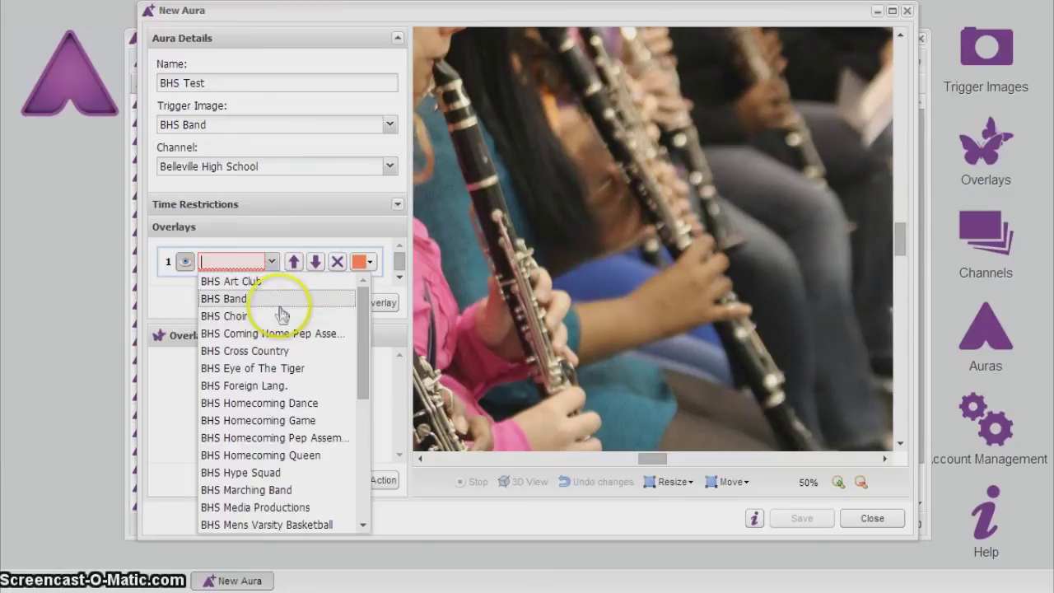
left_click(277, 299)
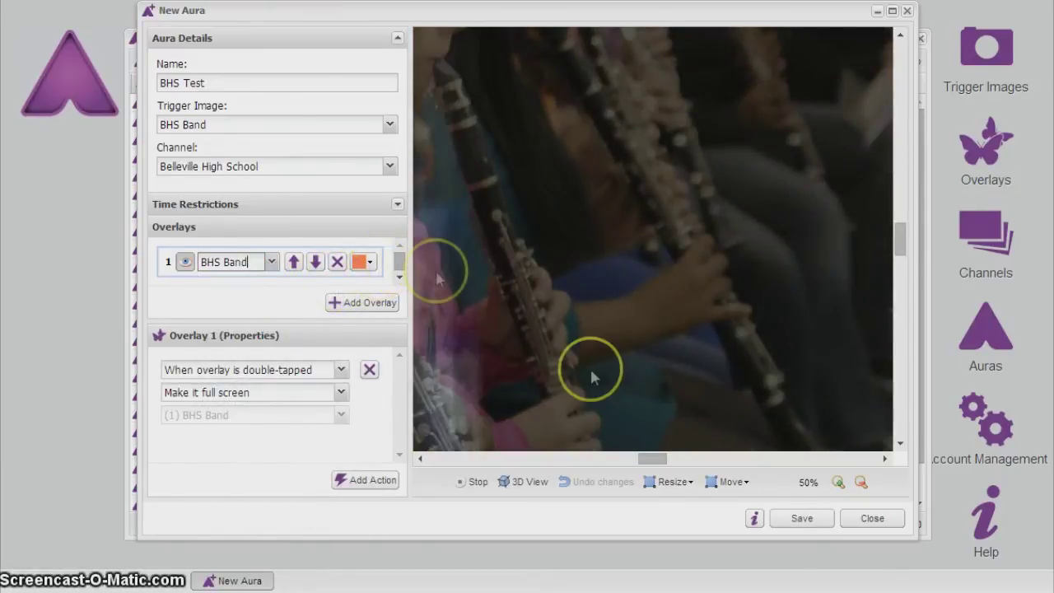
Try resizing the overlay in the preview, then close the aura without saving
left_click_drag(648, 457, 667, 484)
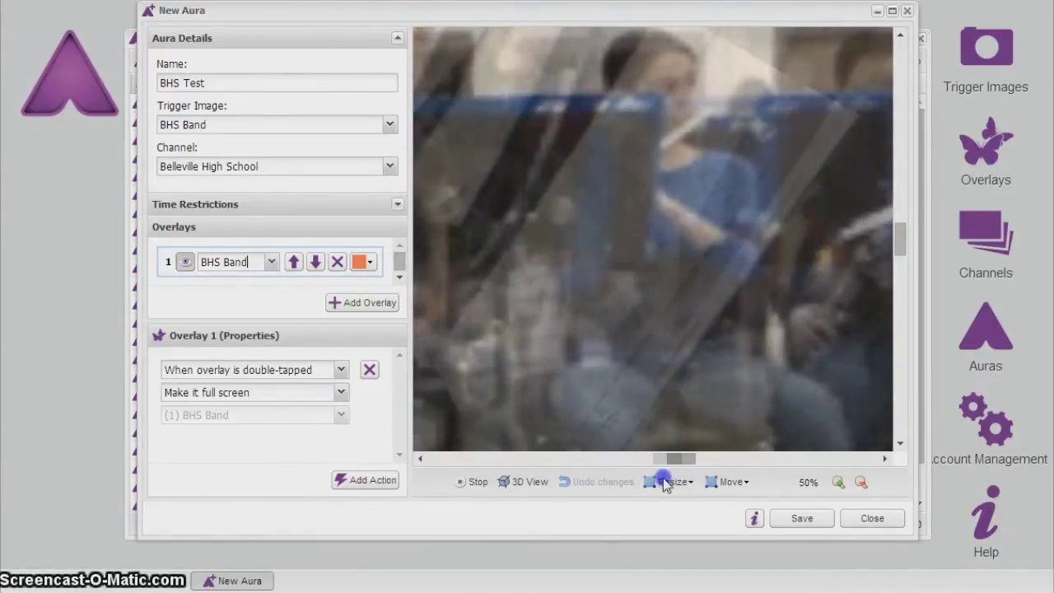
left_click(667, 482)
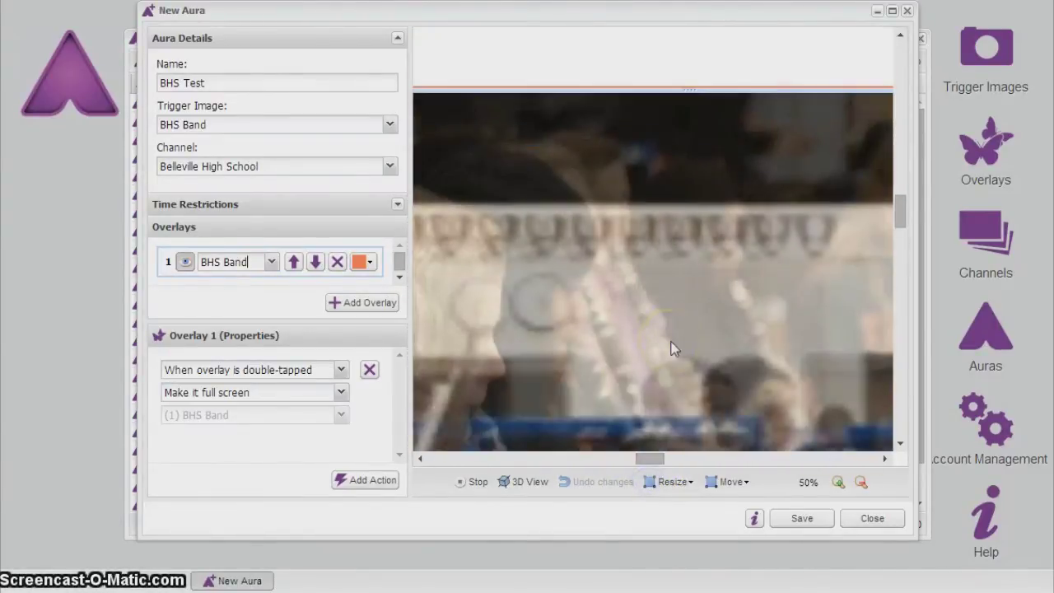
left_click_drag(670, 342, 664, 372)
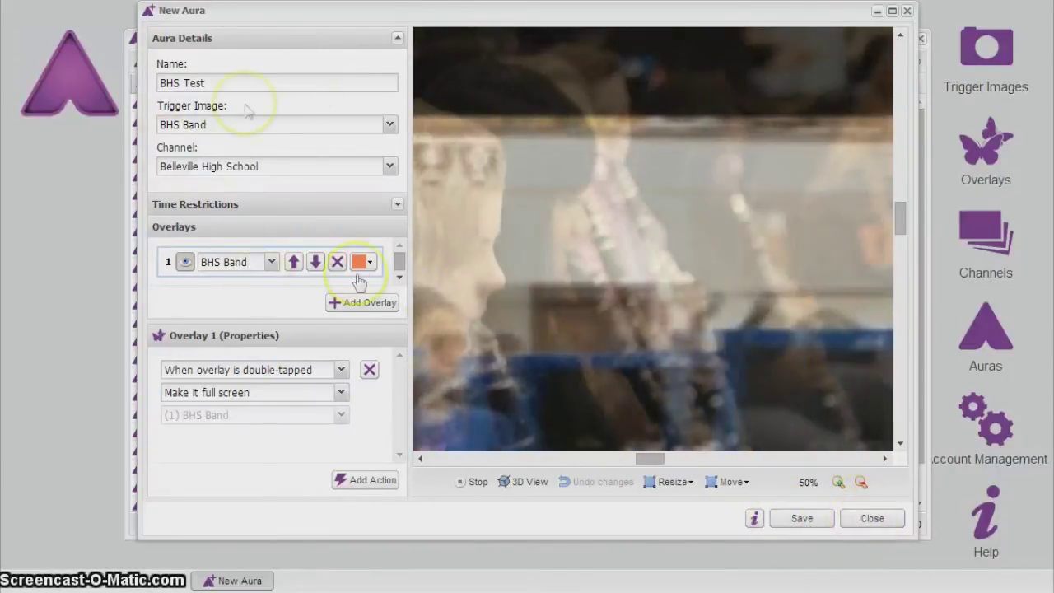
left_click(872, 519)
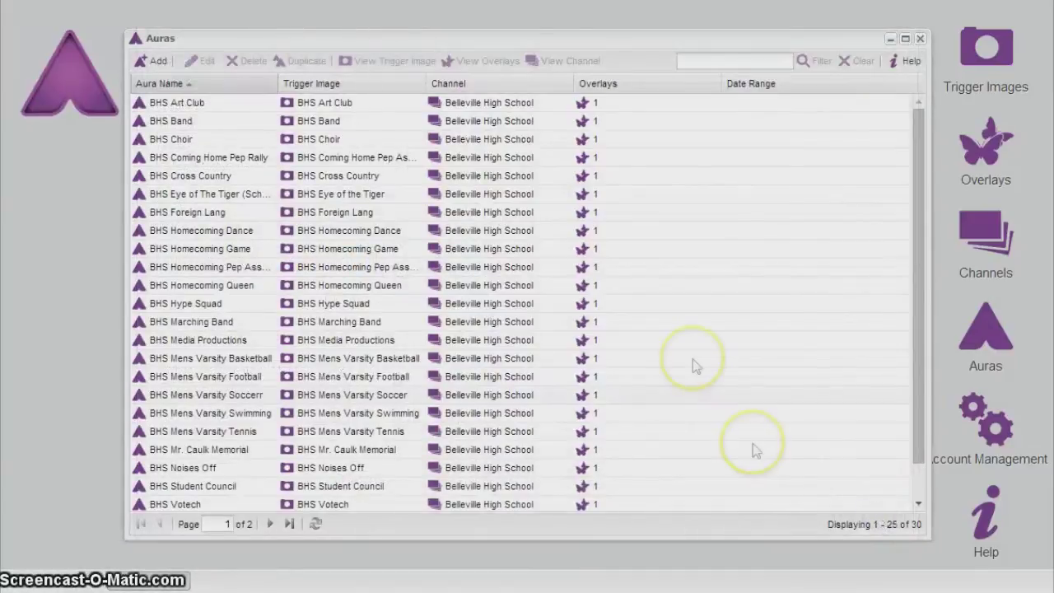
Close the Auras window to return to the home screen
left_click(920, 38)
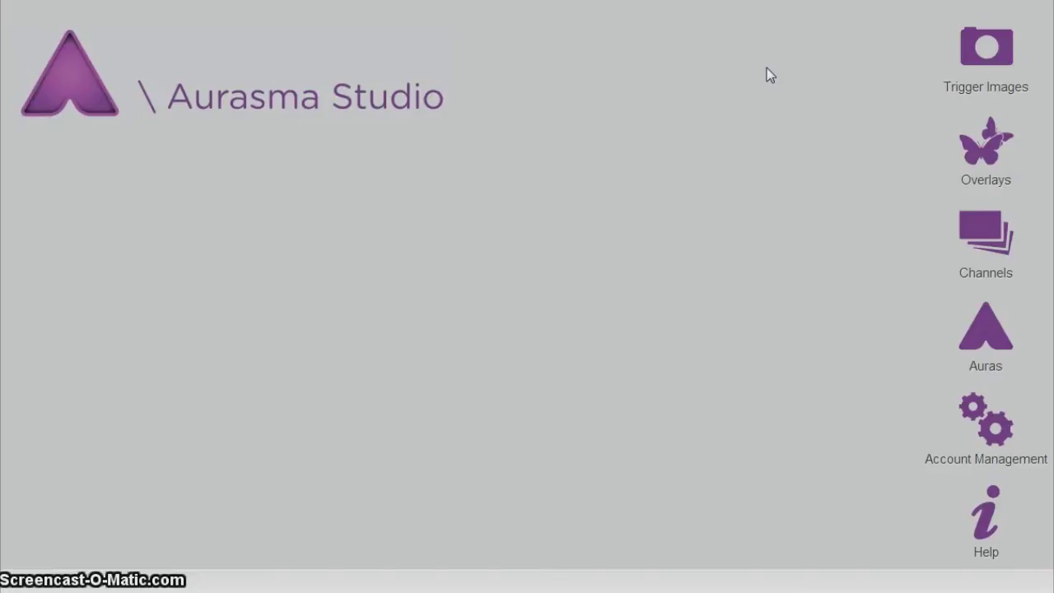
left_click(1004, 317)
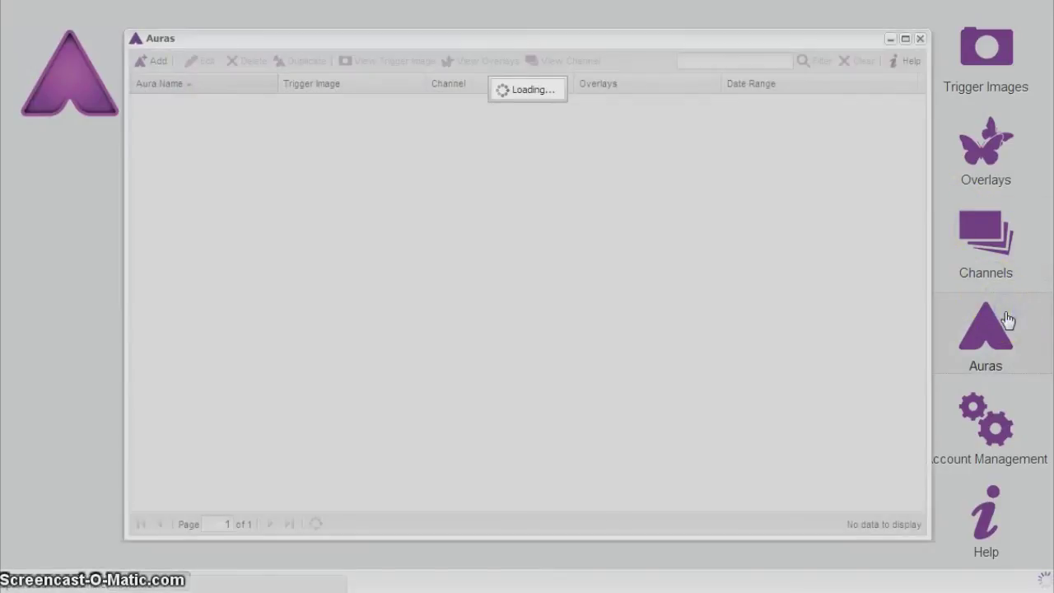
scroll(477, 198, "down", 1)
scroll(700, 107, "up", 1)
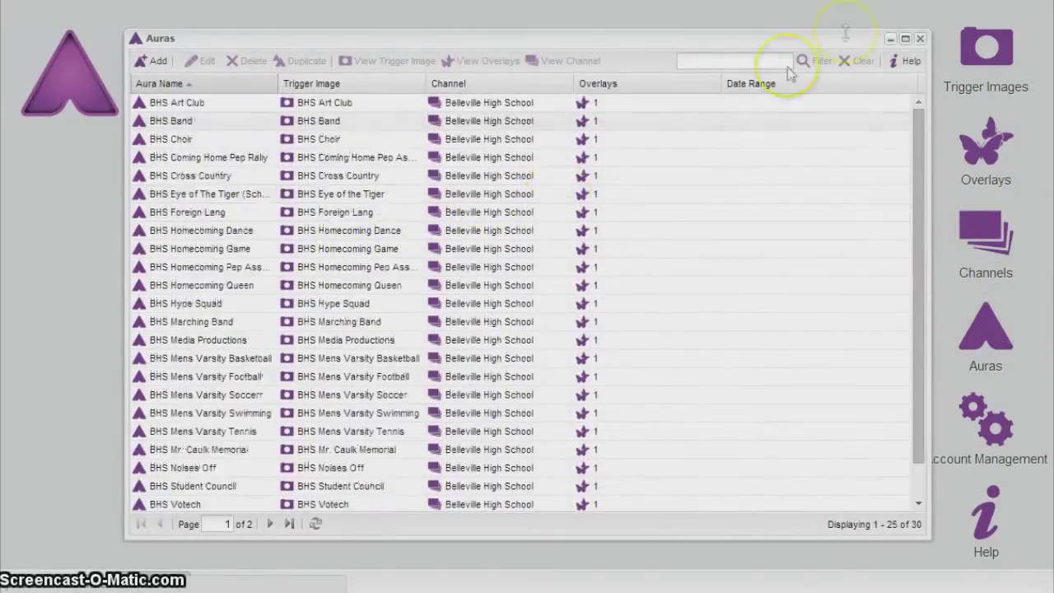
left_click(919, 38)
left_click(966, 213)
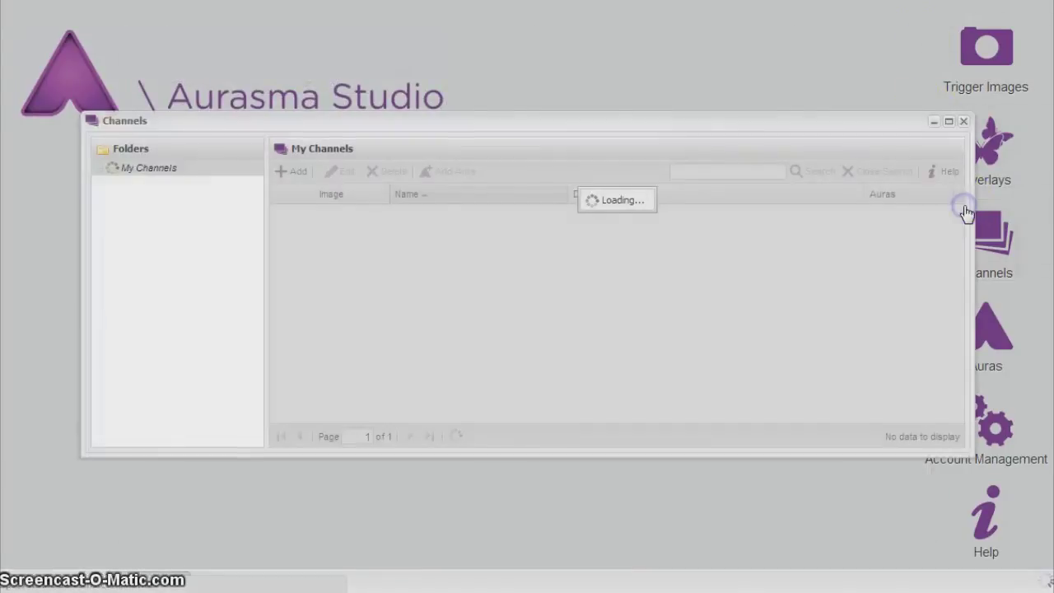